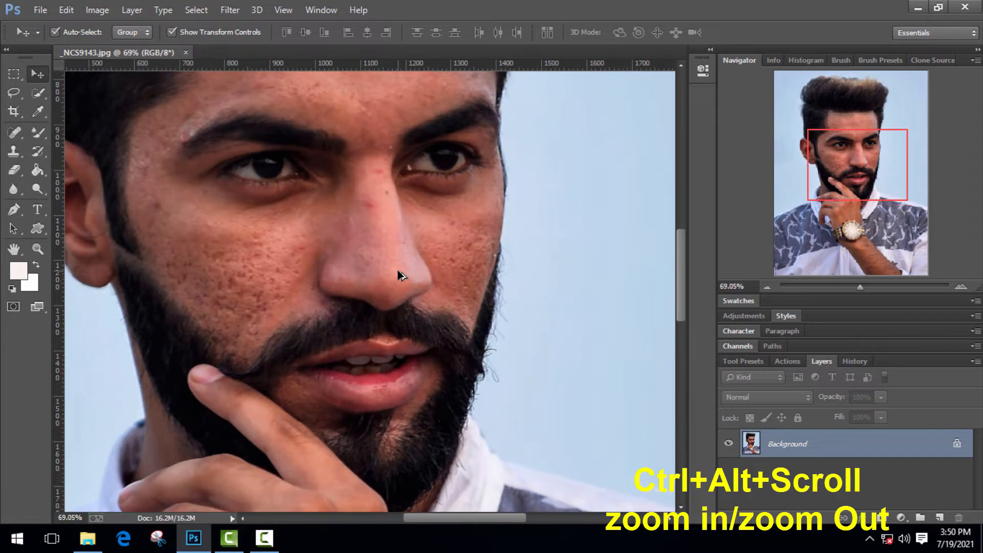
# - Activate the Spot Healing Brush Tool and set its size to 63 px
pyautogui.scroll(-2, 237, 285)
pyautogui.scroll(-1, 236, 285)
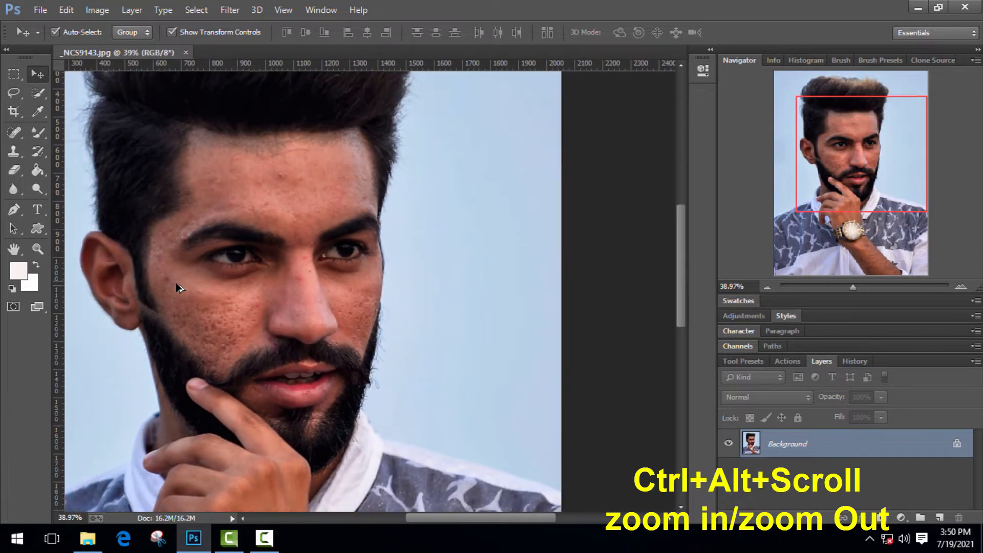
pyautogui.moveTo(414, 517)
pyautogui.mouseDown()
pyautogui.moveTo(391, 517)
pyautogui.moveTo(399, 518)
pyautogui.mouseUp()
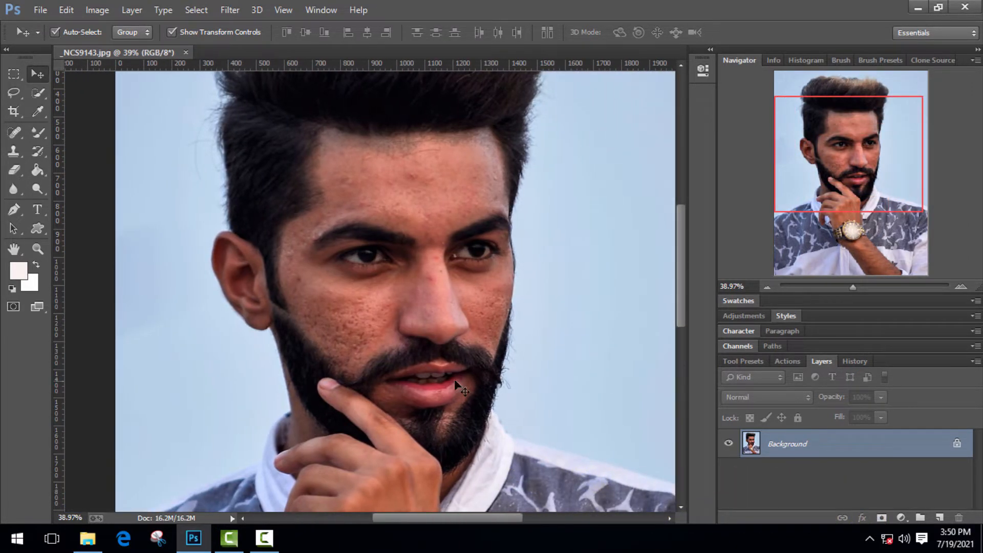
pyautogui.scroll(3, 527, 332)
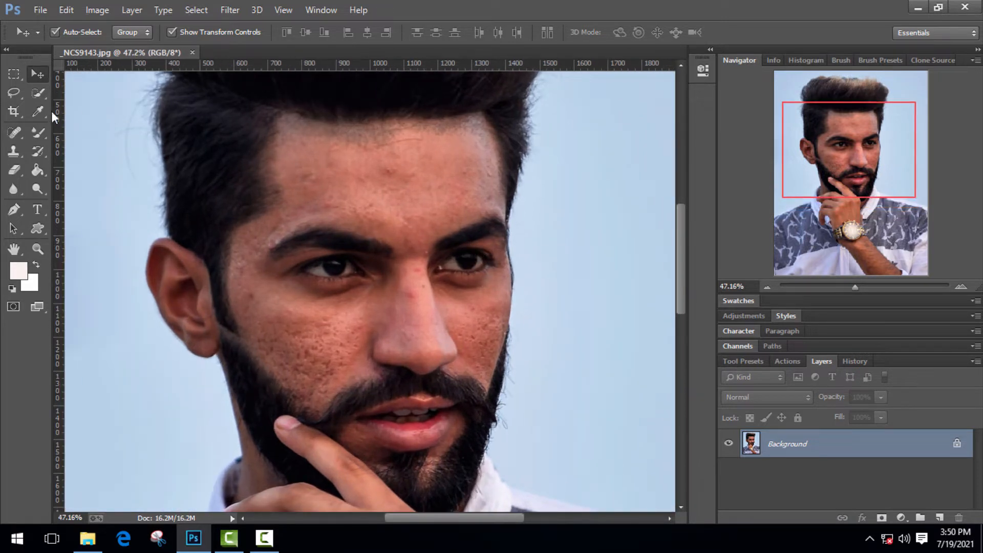
pyautogui.moveTo(10, 135); pyautogui.dragTo(43, 136)
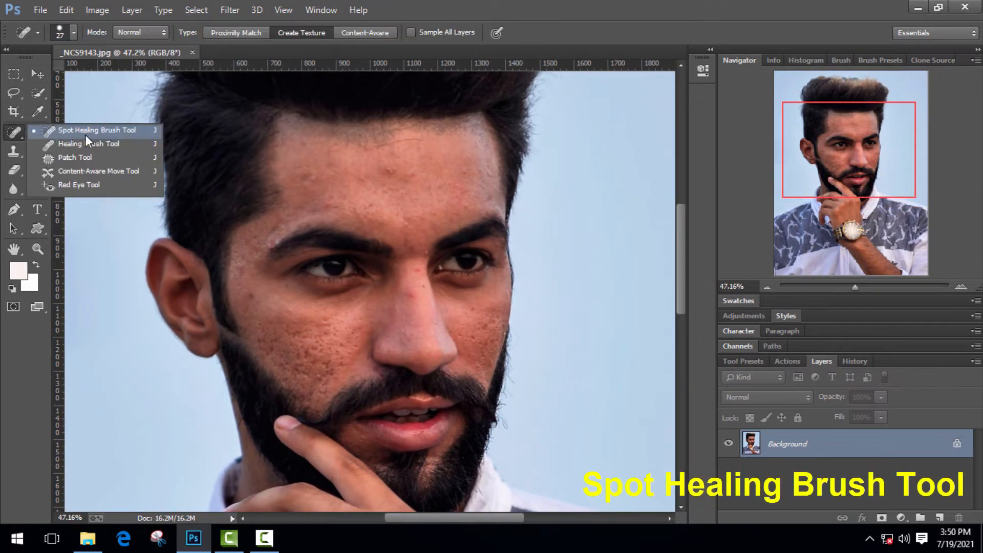
pyautogui.click(117, 132)
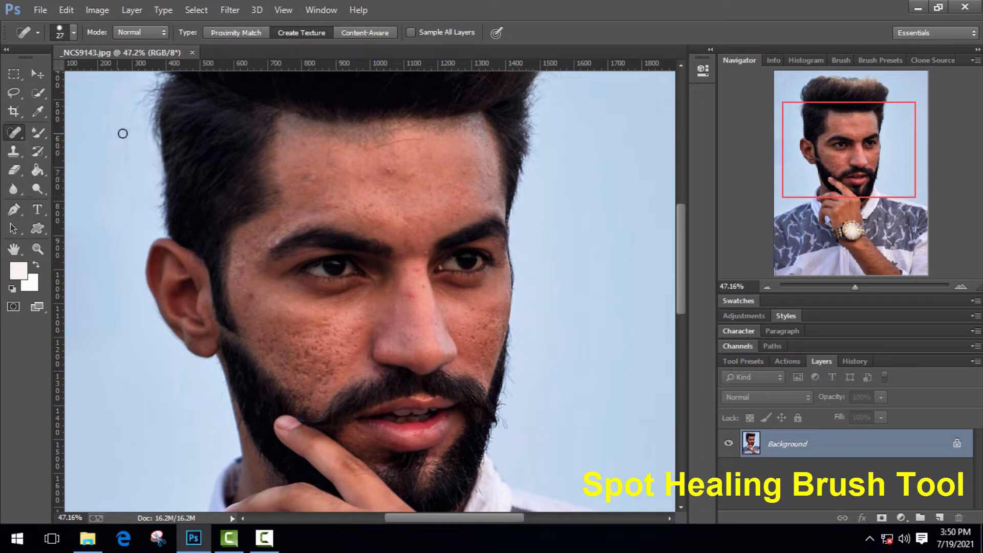
pyautogui.rightClick(395, 178)
pyautogui.moveTo(436, 206); pyautogui.dragTo(443, 208)
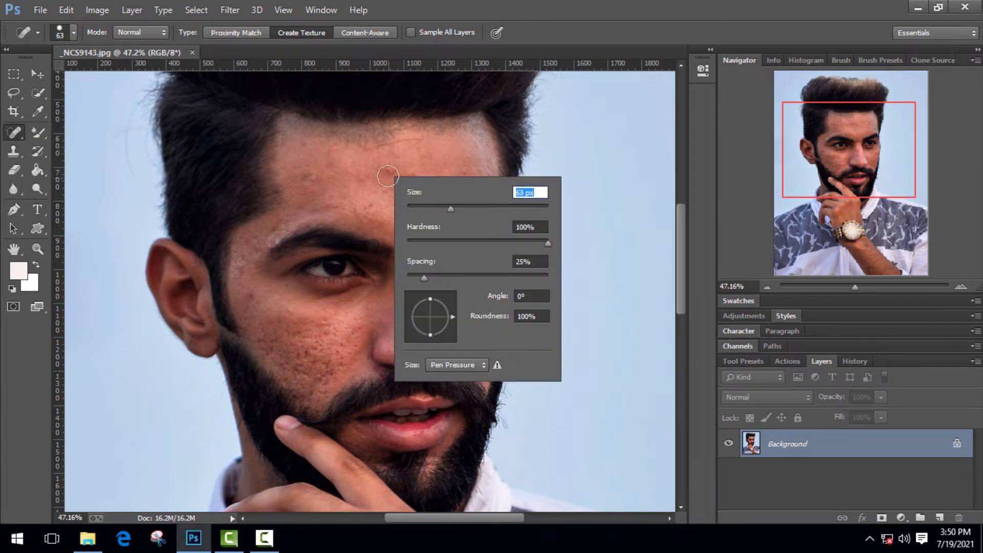
# - Heal the blemishes in the middle of the forehead, along the hairline and near the temple on the far side of the face
pyautogui.click(363, 209)
pyautogui.click(361, 186)
pyautogui.click(323, 182)
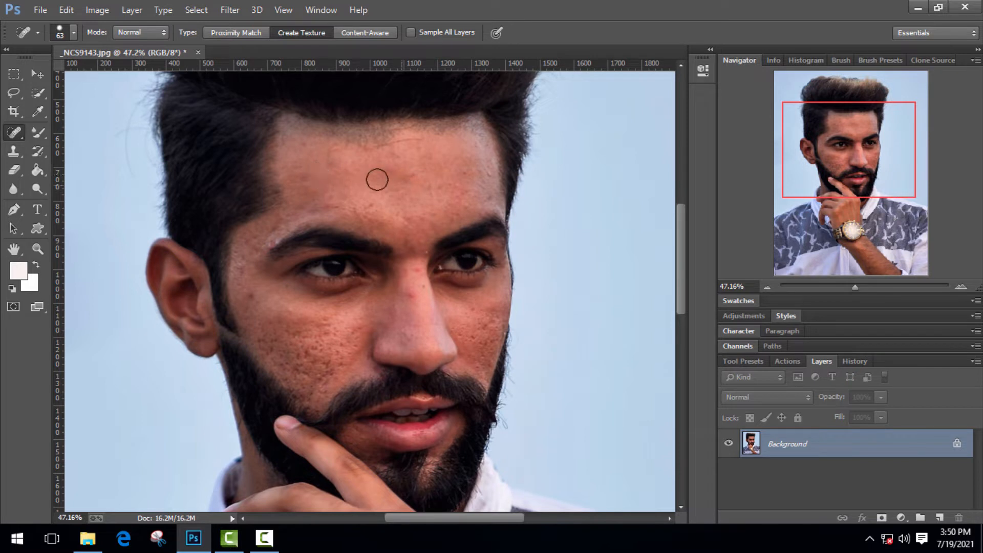
pyautogui.moveTo(383, 151)
pyautogui.mouseDown()
pyautogui.moveTo(323, 149)
pyautogui.moveTo(351, 145)
pyautogui.moveTo(313, 134)
pyautogui.mouseUp()
pyautogui.click(332, 154)
pyautogui.click(480, 177)
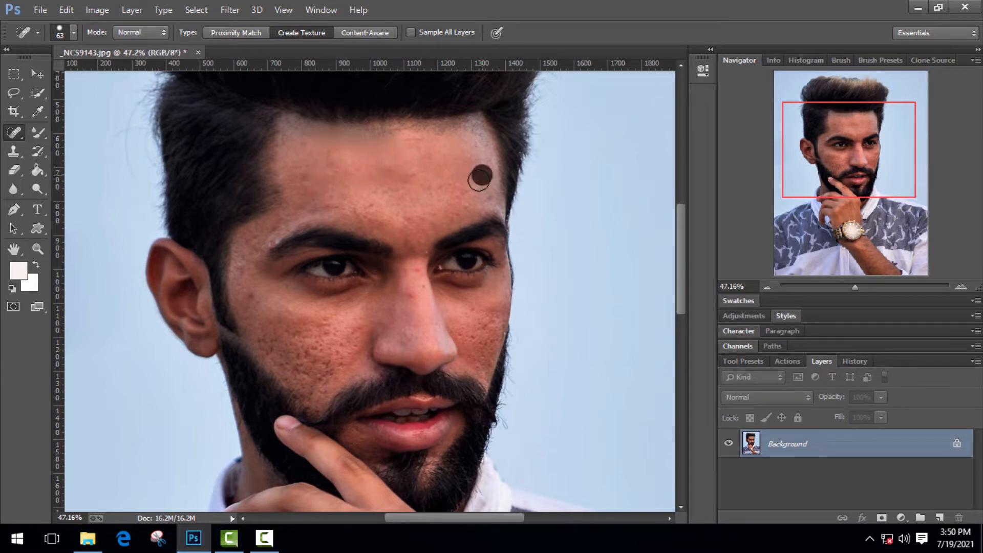
# - Heal the remaining blemishes on the central forehead and the skin just above both eyebrows
pyautogui.click(391, 173)
pyautogui.click(385, 194)
pyautogui.click(350, 196)
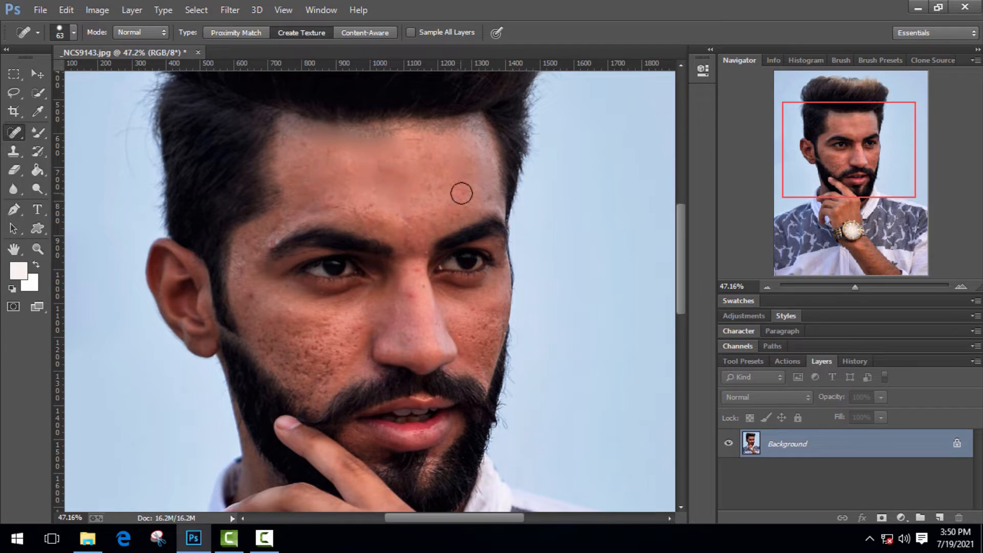
pyautogui.click(445, 213)
pyautogui.click(404, 222)
pyautogui.click(366, 208)
# - Reduce the healing brush to 52 px and heal spots on the nose bridge, above the eyebrow and beside its outer end
pyautogui.rightClick(417, 307)
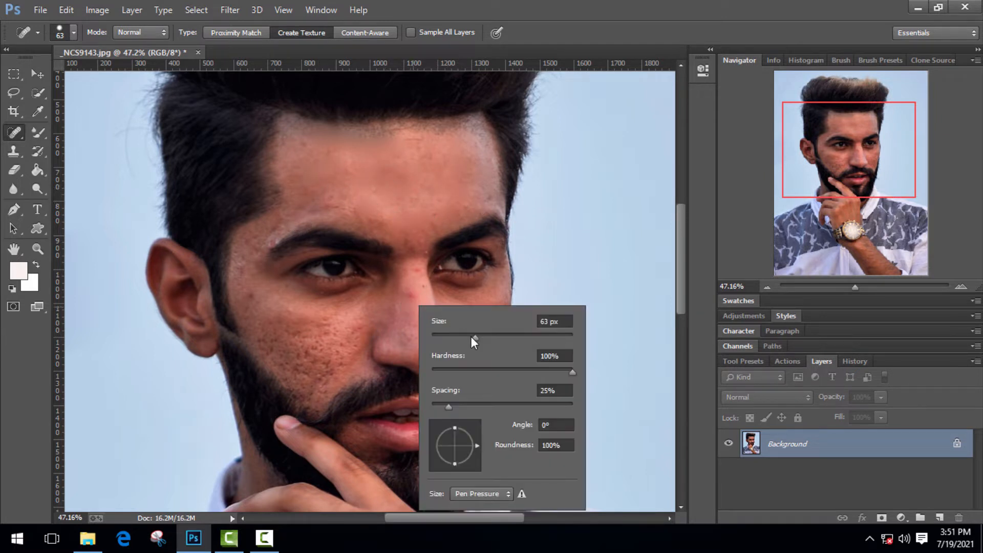
pyautogui.moveTo(474, 338); pyautogui.dragTo(470, 338)
pyautogui.click(416, 268)
pyautogui.click(376, 222)
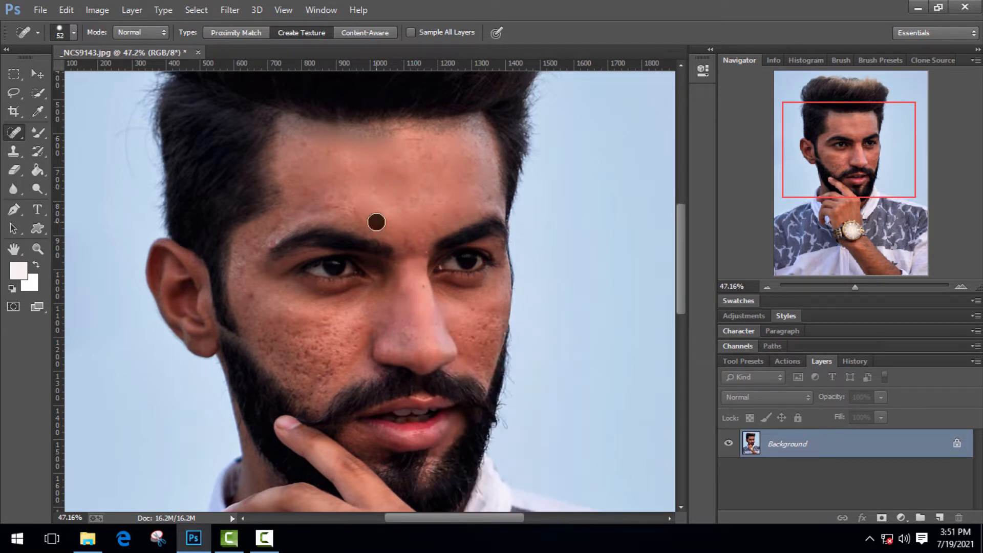
pyautogui.click(354, 206)
pyautogui.click(264, 235)
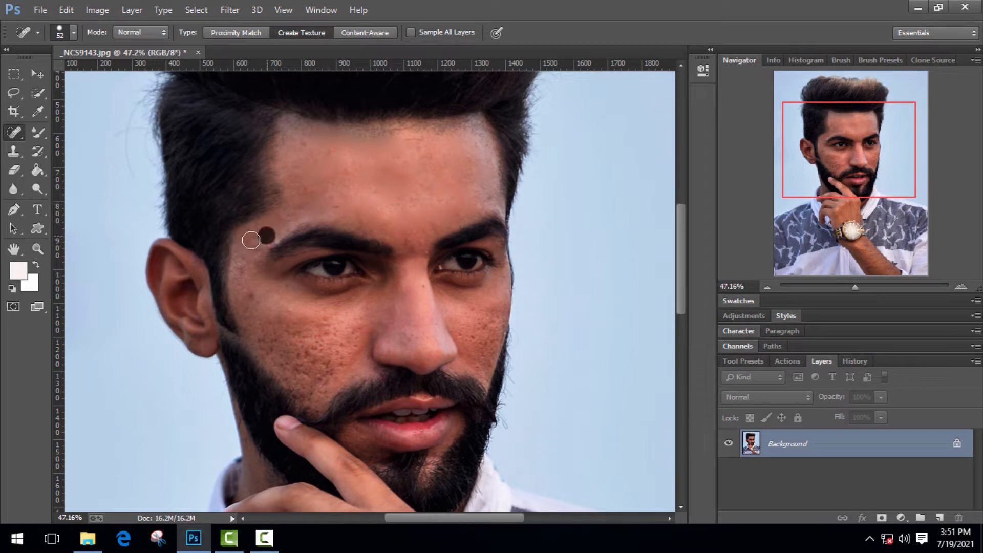
# - Heal the spots on the upper cheek nearest the visible ear and two more on the outer forehead
pyautogui.click(290, 309)
pyautogui.click(251, 310)
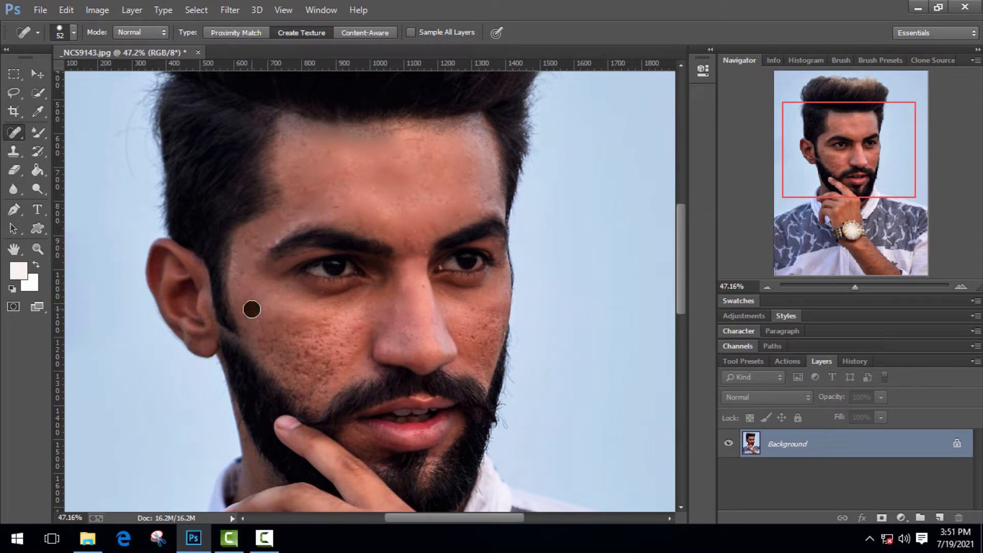
pyautogui.click(483, 197)
pyautogui.click(307, 148)
# - Heal the small spots on the nose bridge and between the eyebrows, reducing the healing brush to 37 px and to 26 px
pyautogui.scroll(2, 589, 322)
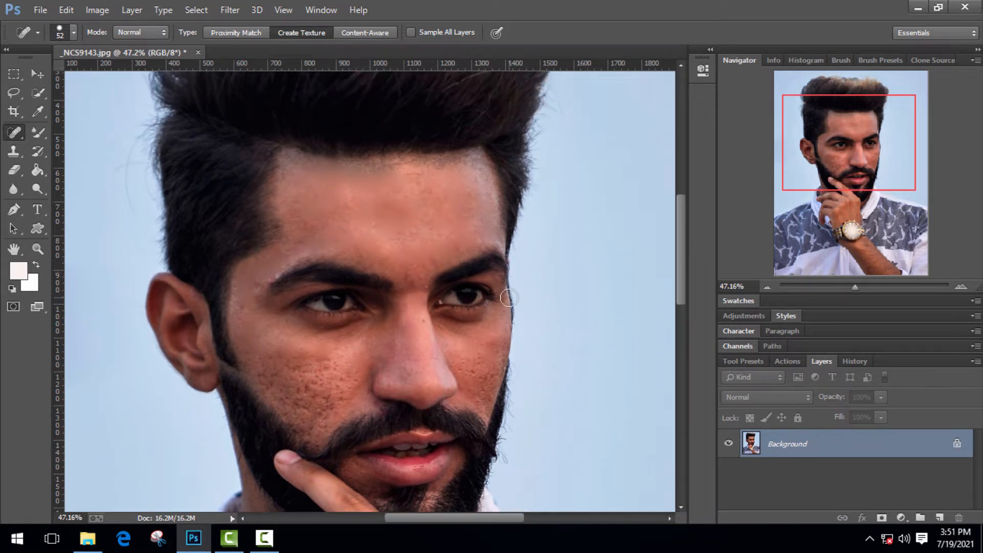
pyautogui.scroll(5, 430, 327)
pyautogui.rightClick(435, 321)
pyautogui.click(479, 351)
pyautogui.click(421, 322)
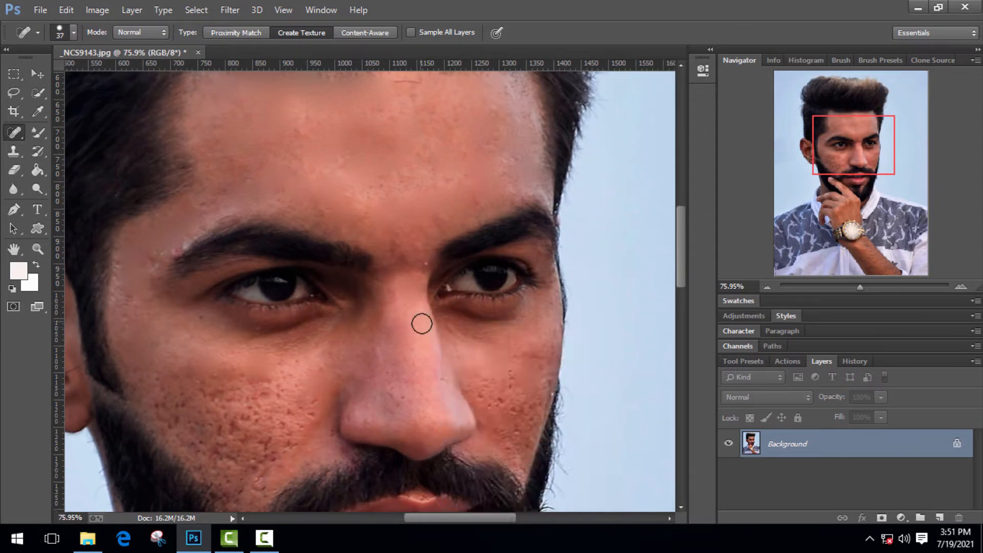
pyautogui.rightClick(419, 290)
pyautogui.moveTo(442, 306); pyautogui.dragTo(436, 306)
pyautogui.click(428, 268)
pyautogui.scroll(5, 340, 395)
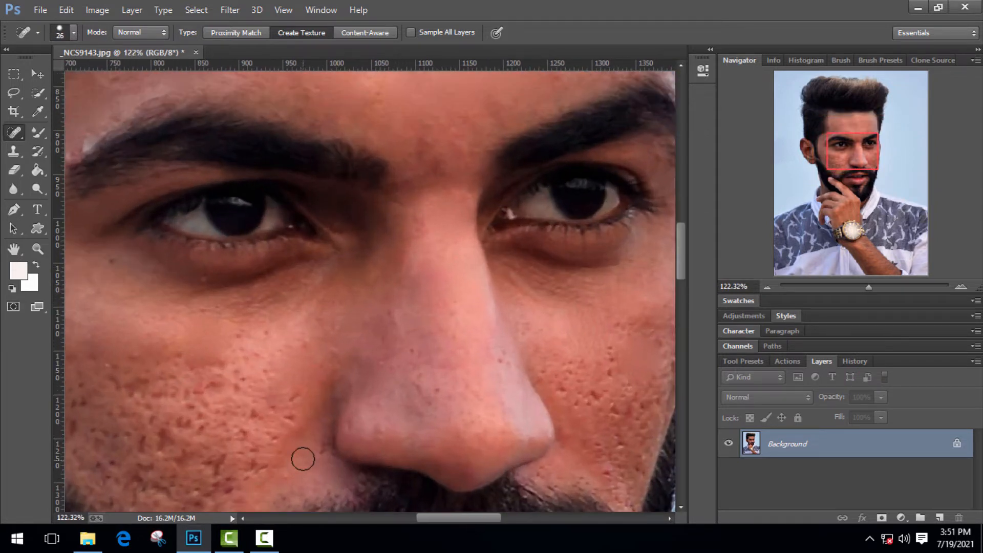
# - Activate the Mixer Brush Tool and have the brush cleaned after each stroke
pyautogui.scroll(-5, 352, 390)
pyautogui.scroll(2, 237, 409)
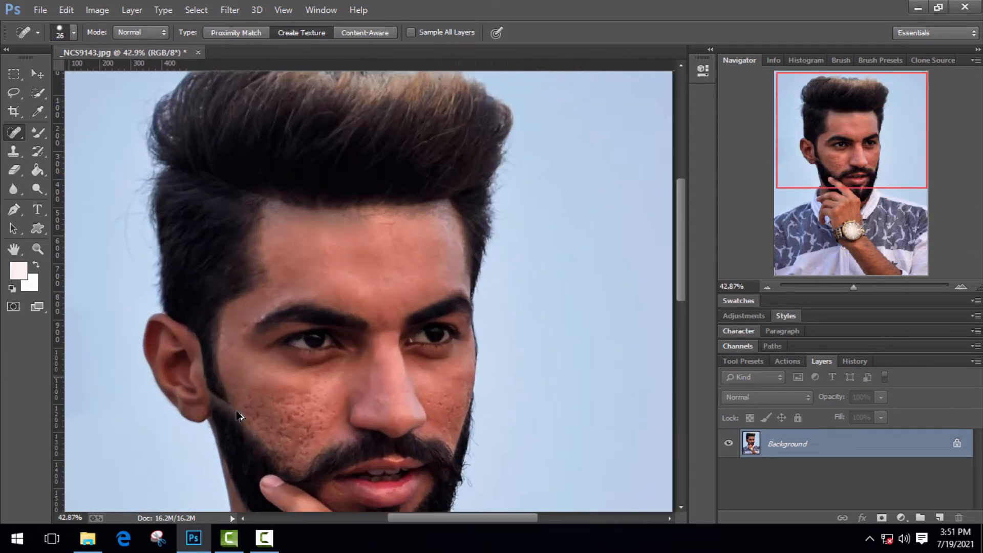
pyautogui.scroll(2, 225, 394)
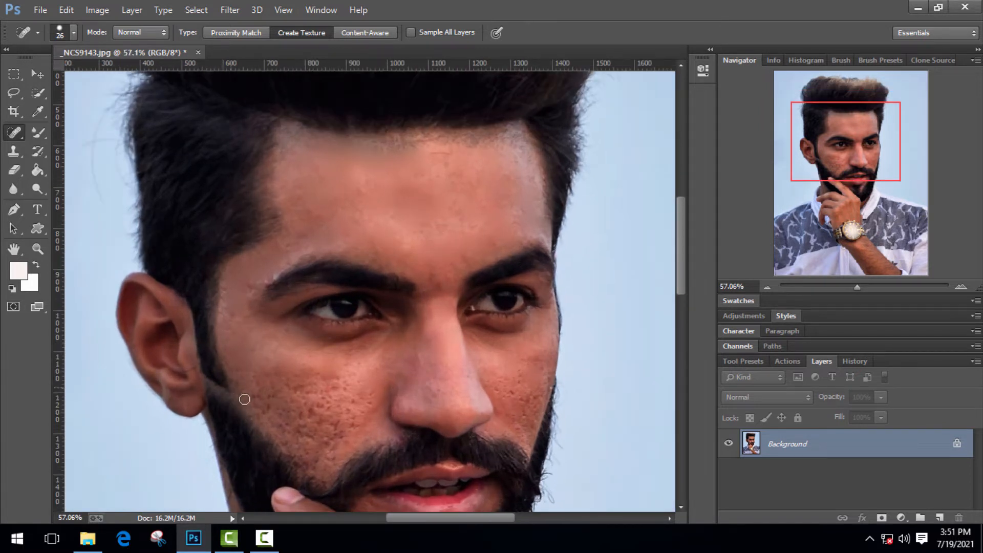
pyautogui.click(39, 129)
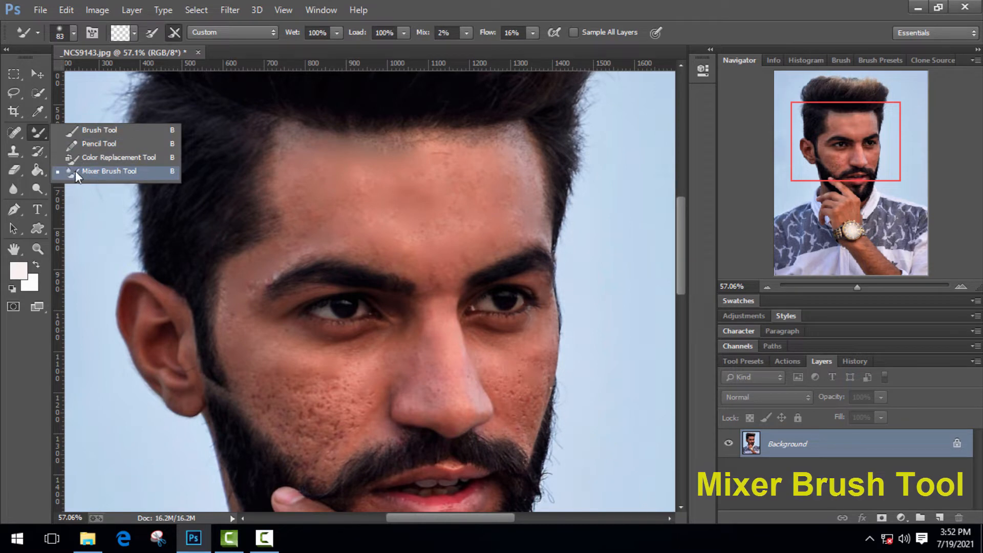
pyautogui.click(115, 171)
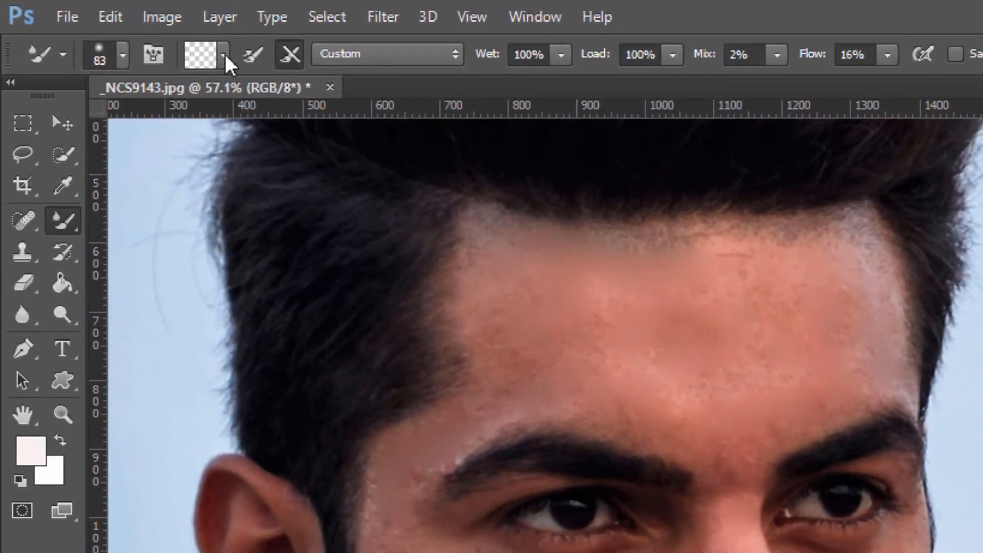
pyautogui.click(225, 54)
pyautogui.click(257, 120)
pyautogui.click(289, 55)
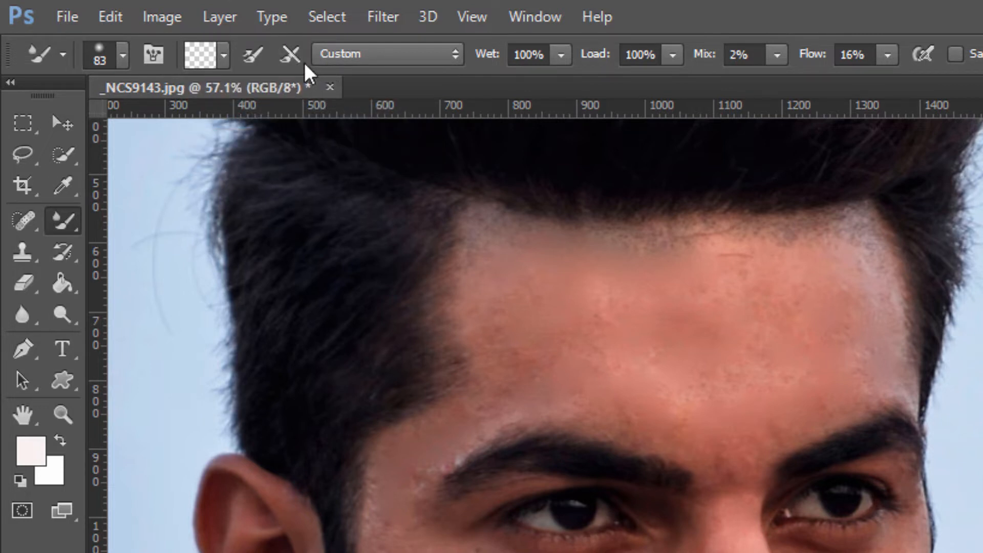
pyautogui.click(289, 54)
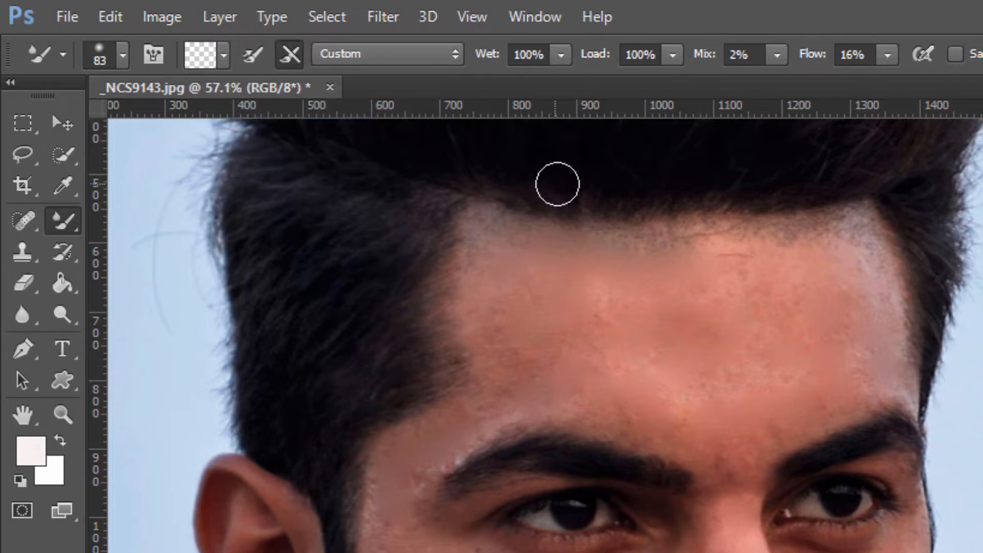
# - Check the Mix, Flow, Load and Wet settings of the Mixer Brush
pyautogui.click(776, 55)
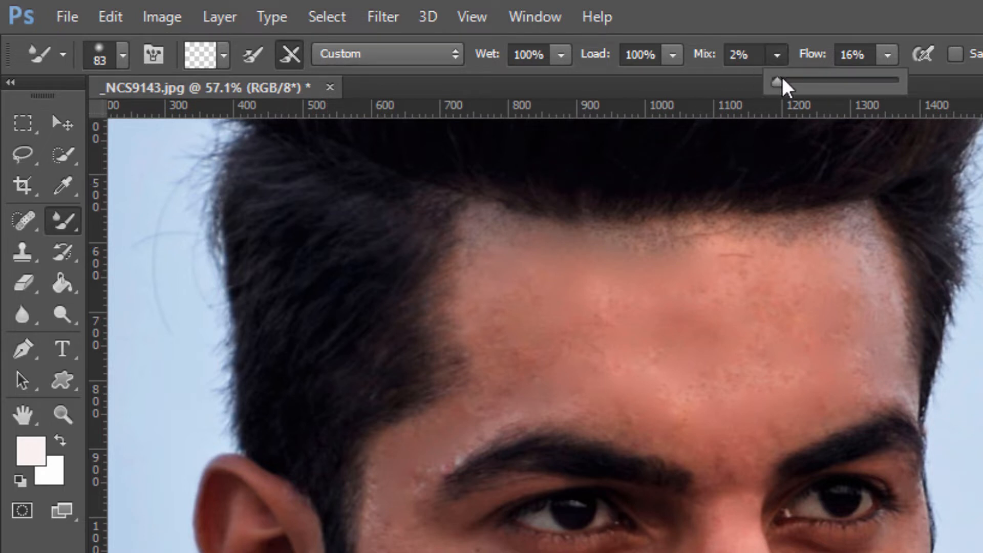
pyautogui.click(887, 54)
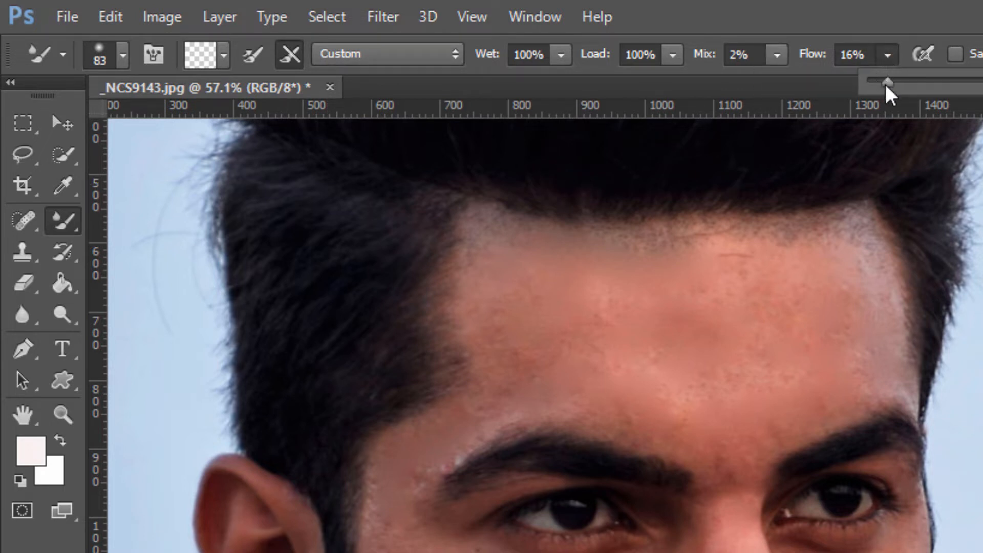
pyautogui.click(672, 55)
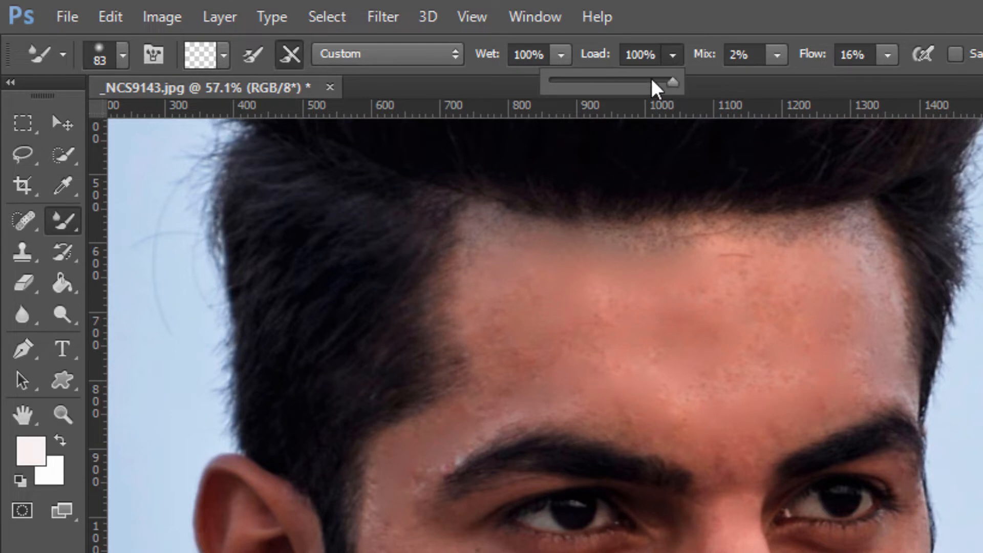
pyautogui.click(561, 54)
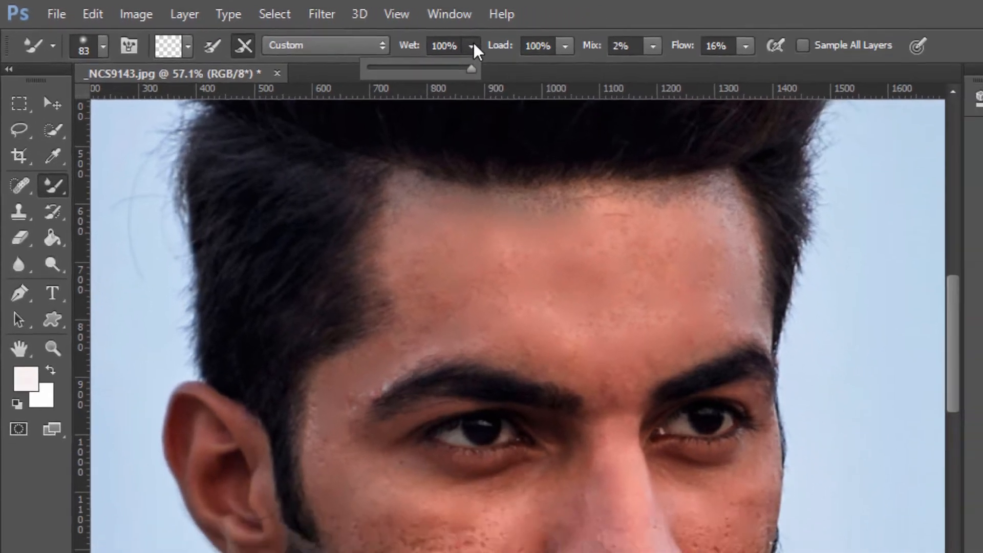
pyautogui.click(560, 53)
# - Set the Mixer Brush size to 97 px and smooth the skin across the whole forehead
pyautogui.rightClick(389, 193)
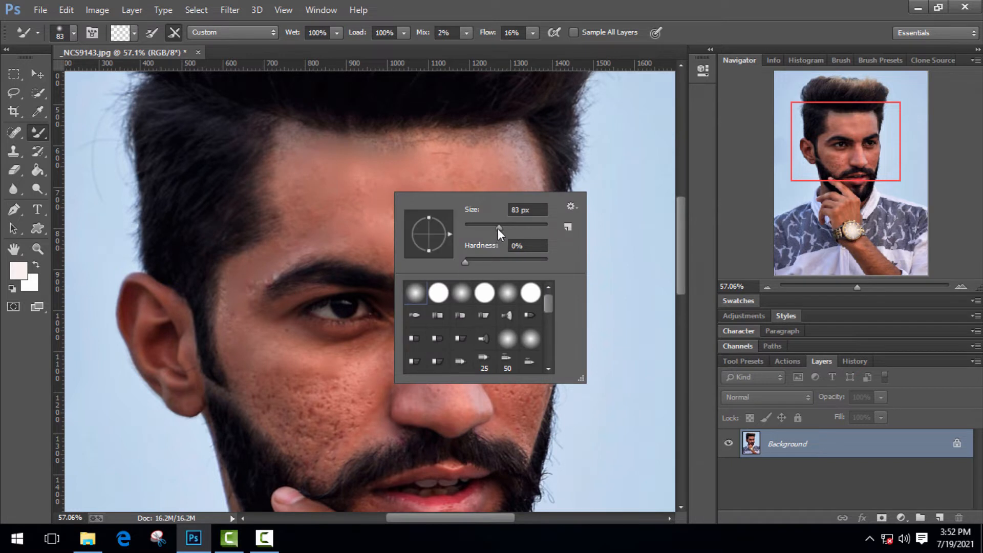
pyautogui.moveTo(498, 228); pyautogui.dragTo(505, 229)
pyautogui.press('Return')
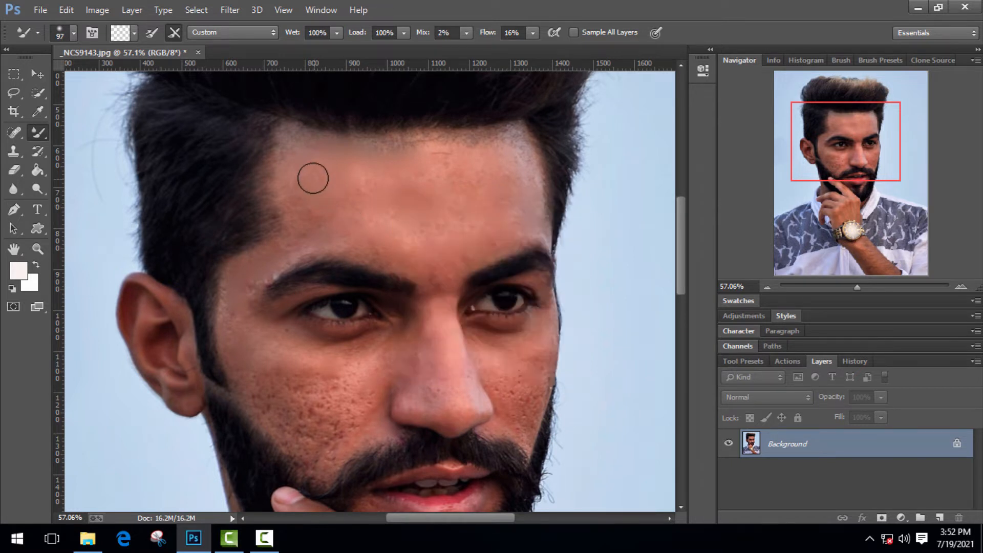
pyautogui.moveTo(297, 168)
pyautogui.mouseDown()
pyautogui.moveTo(366, 189)
pyautogui.moveTo(349, 177)
pyautogui.moveTo(380, 224)
pyautogui.moveTo(379, 208)
pyautogui.moveTo(423, 198)
pyautogui.moveTo(443, 167)
pyautogui.moveTo(399, 174)
pyautogui.moveTo(510, 168)
pyautogui.moveTo(464, 221)
pyautogui.moveTo(424, 235)
pyautogui.moveTo(370, 230)
pyautogui.moveTo(385, 219)
pyautogui.moveTo(487, 223)
pyautogui.moveTo(518, 183)
pyautogui.moveTo(491, 214)
pyautogui.moveTo(379, 232)
pyautogui.moveTo(473, 242)
pyautogui.mouseUp()
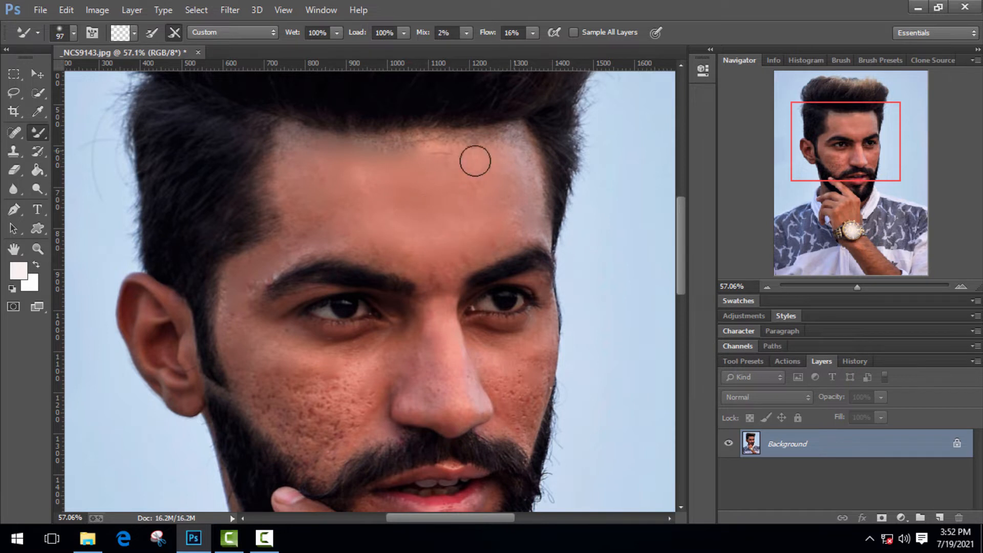
pyautogui.moveTo(475, 161)
pyautogui.mouseDown()
pyautogui.moveTo(319, 150)
pyautogui.moveTo(285, 185)
pyautogui.mouseUp()
pyautogui.moveTo(379, 209)
pyautogui.mouseDown()
pyautogui.moveTo(515, 168)
pyautogui.moveTo(528, 217)
pyautogui.moveTo(428, 258)
pyautogui.moveTo(339, 226)
pyautogui.moveTo(437, 250)
pyautogui.moveTo(529, 230)
pyautogui.moveTo(418, 242)
pyautogui.moveTo(286, 227)
pyautogui.moveTo(335, 214)
pyautogui.moveTo(375, 184)
pyautogui.mouseUp()
# - Reduce the Mixer Brush to 66 px and smooth the skin around the eyebrows, at the temple and on the cheek nearest the ear
pyautogui.rightClick(528, 226)
pyautogui.click(277, 247)
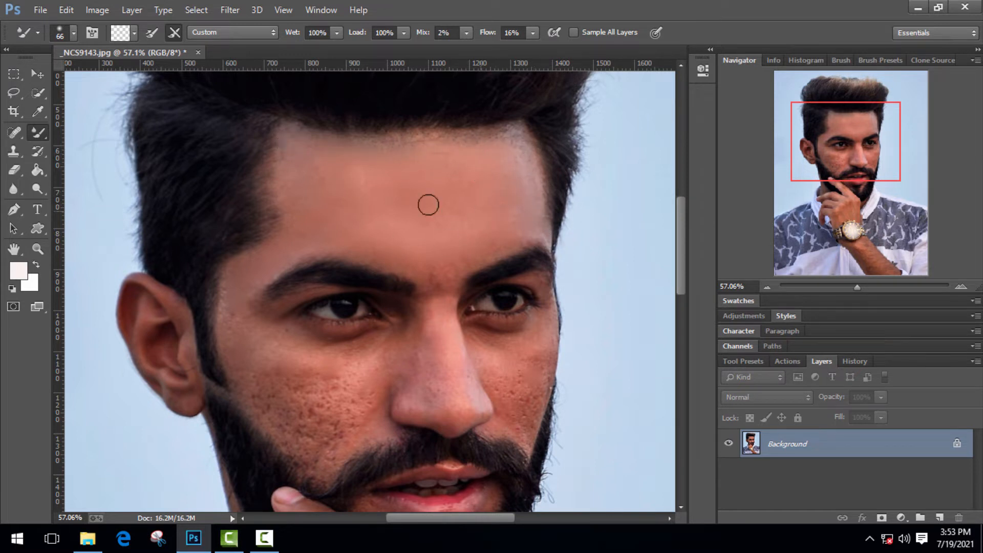
pyautogui.scroll(2, 307, 327)
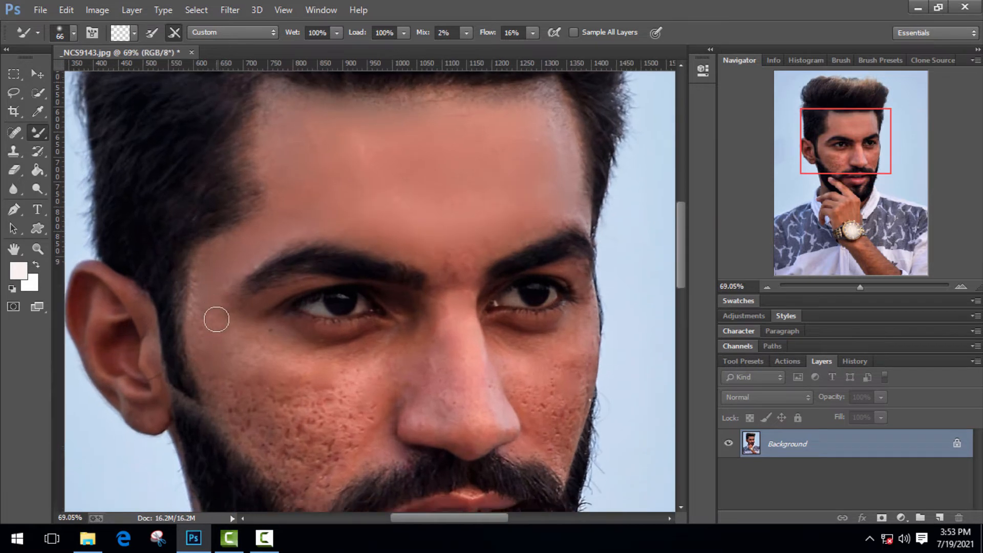
pyautogui.scroll(-2, 210, 302)
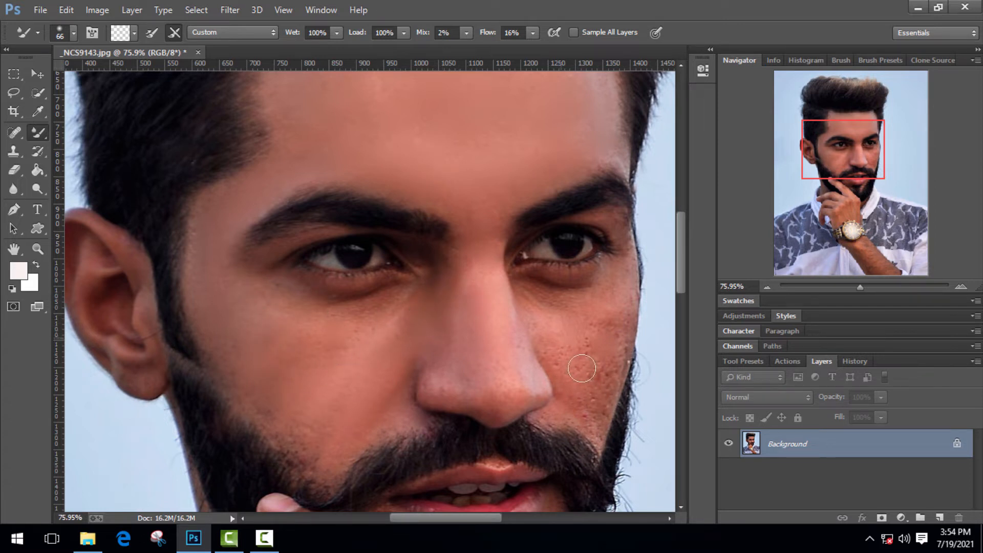
# - Smooth the pitted skin on the far cheek, from below the eye down to the beard, with the Mixer Brush
pyautogui.moveTo(544, 350)
pyautogui.mouseDown()
pyautogui.moveTo(606, 351)
pyautogui.moveTo(591, 325)
pyautogui.moveTo(621, 283)
pyautogui.moveTo(611, 336)
pyautogui.mouseUp()
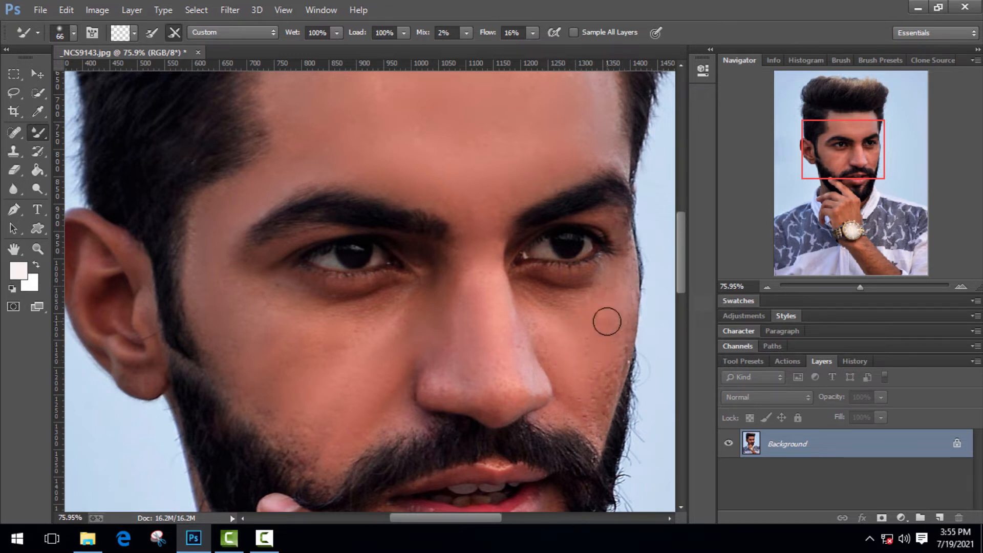
pyautogui.scroll(3, 647, 361)
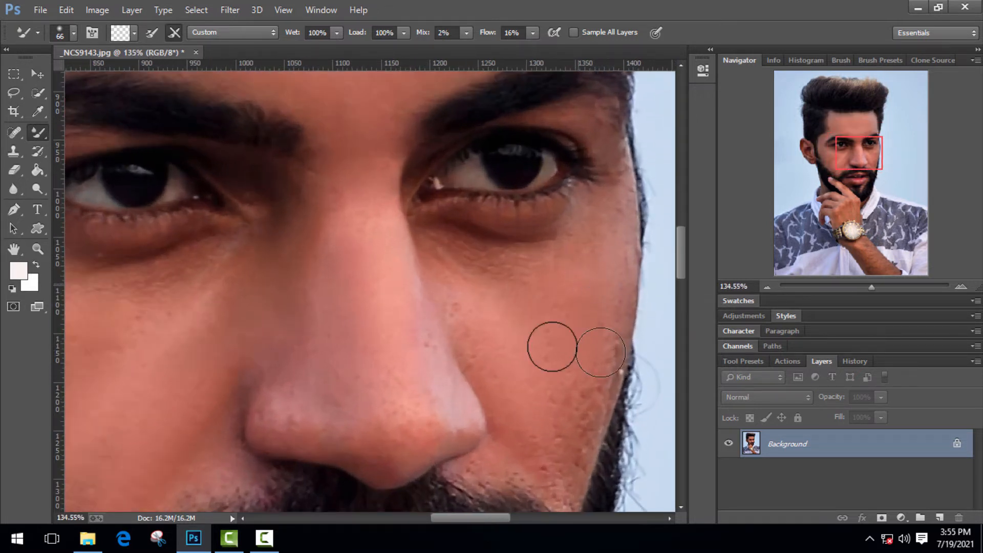
pyautogui.scroll(-3, 564, 455)
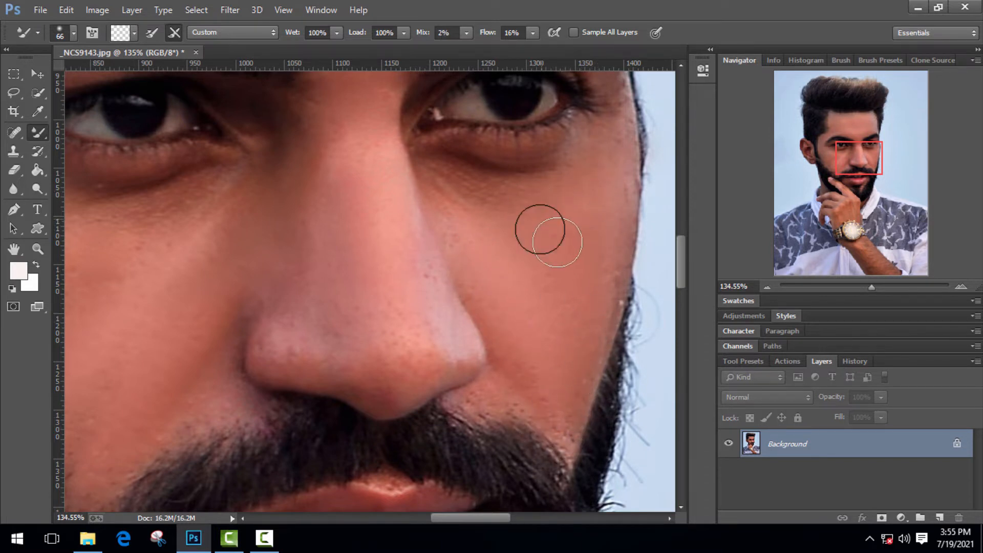
# - Reduce the Mixer Brush to 36 px and smooth the skin on the tip and side of the nose
pyautogui.scroll(5, 542, 228)
pyautogui.rightClick(607, 389)
pyautogui.moveTo(702, 377); pyautogui.dragTo(697, 377)
pyautogui.press('Return')
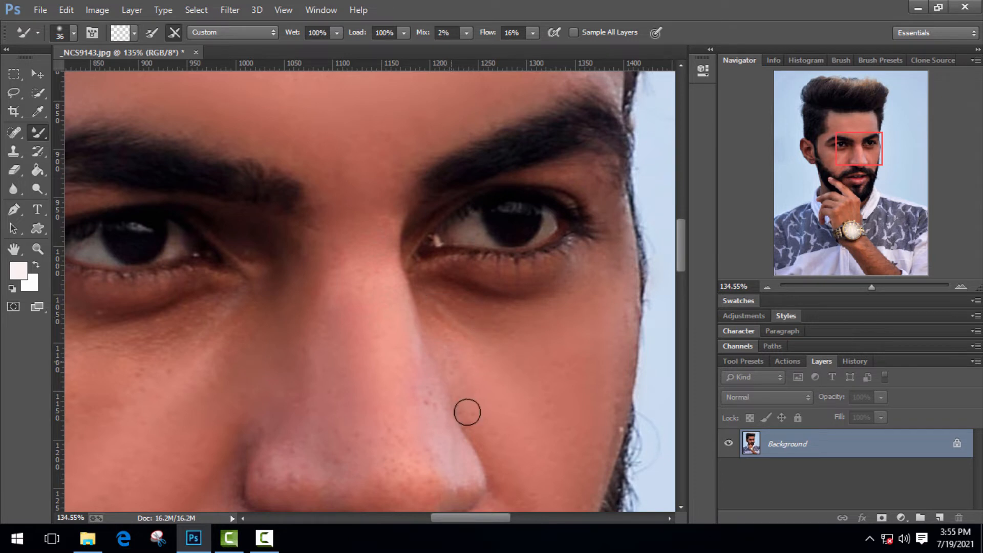
pyautogui.scroll(-3, 394, 488)
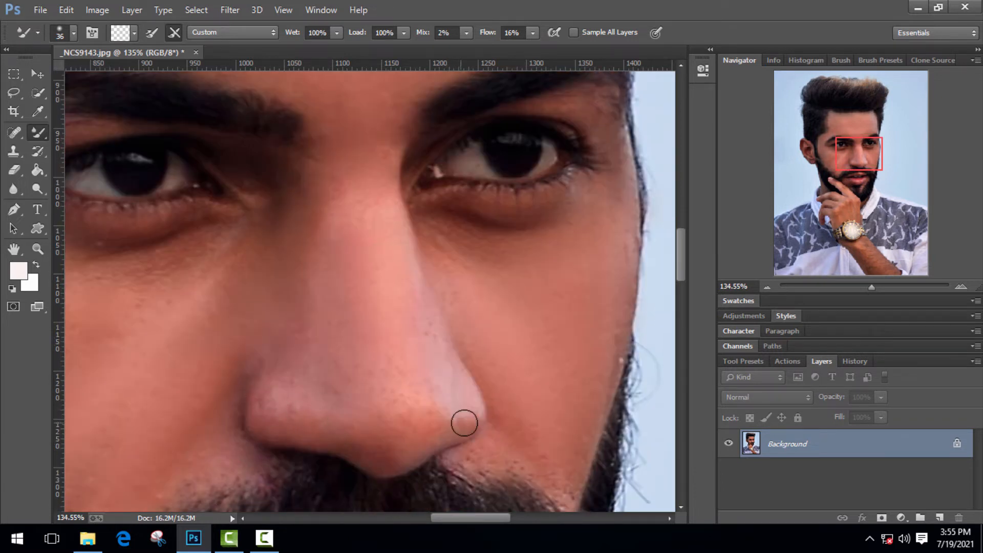
pyautogui.moveTo(465, 423); pyautogui.dragTo(399, 399)
pyautogui.scroll(-5, 388, 414)
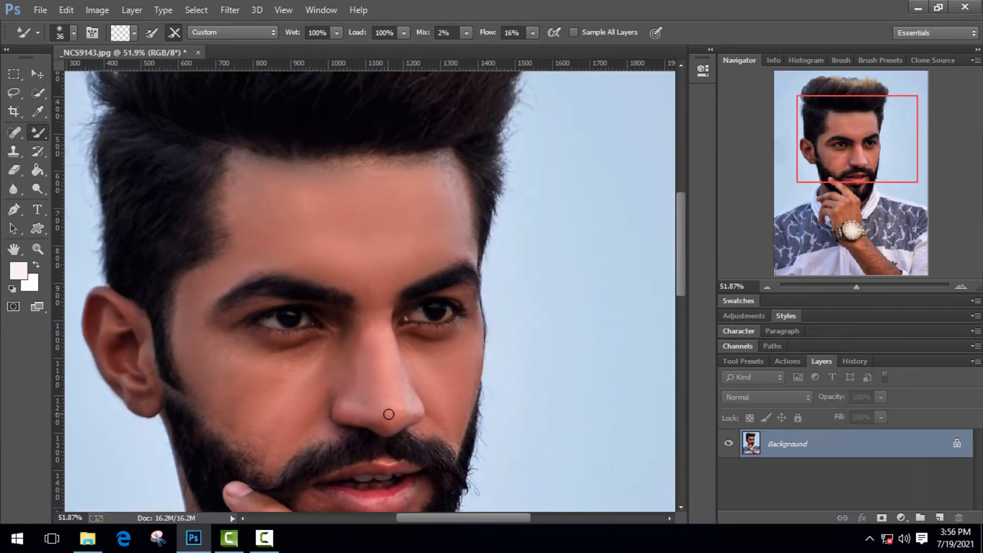
# - Reduce the Mixer Brush to 22 px and touch up the cheek nearest the ear and the skin beside the nostril
pyautogui.rightClick(298, 389)
pyautogui.press('Return')
pyautogui.rightClick(220, 276)
pyautogui.click(328, 314)
pyautogui.moveTo(327, 315); pyautogui.dragTo(326, 314)
pyautogui.click(181, 283)
pyautogui.scroll(5, 318, 426)
pyautogui.rightClick(410, 363)
pyautogui.click(501, 369)
pyautogui.click(360, 377)
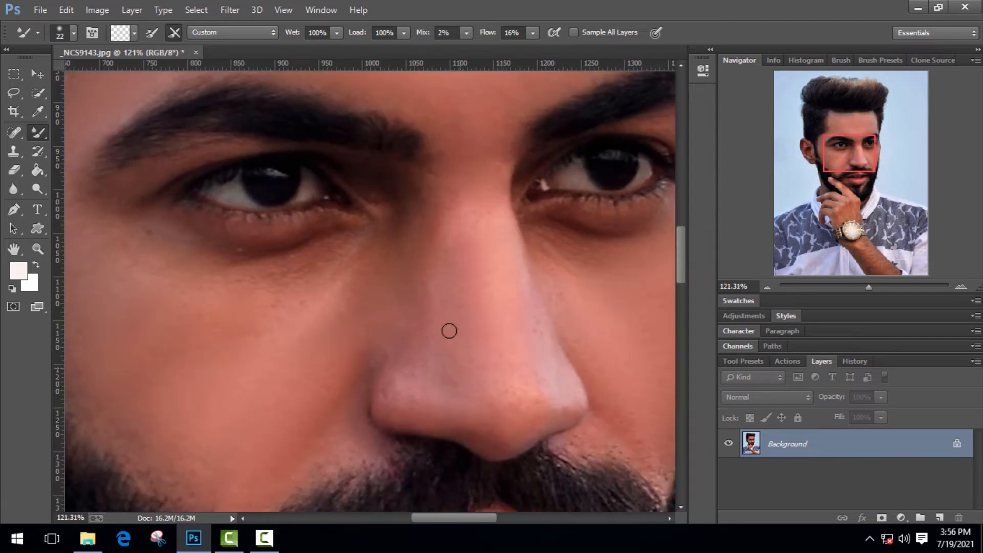
# - Enlarge the Mixer Brush to 78 px and smooth the shaded side of the nose
pyautogui.rightClick(452, 314)
pyautogui.click(556, 352)
pyautogui.click(450, 267)
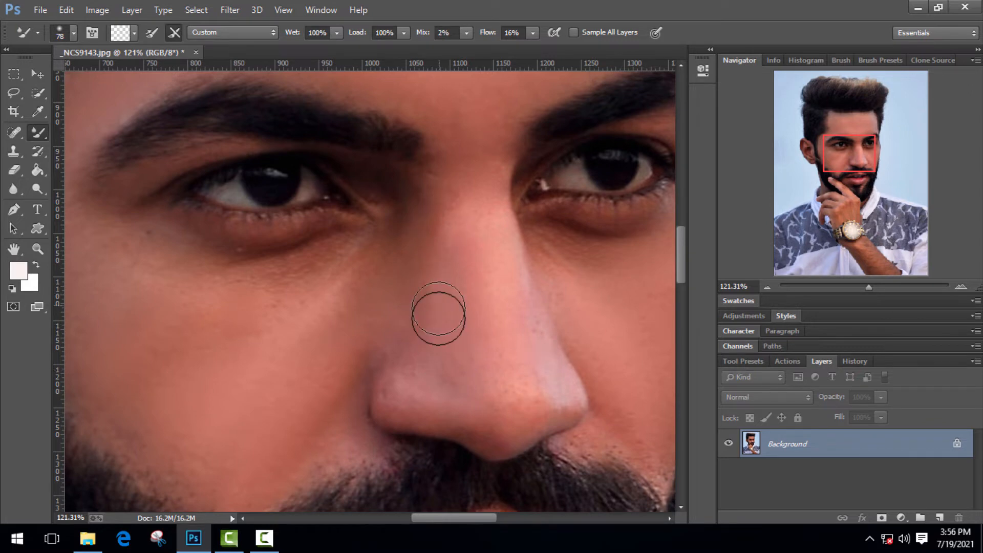
# - Step back to an earlier Mixer Brush history state and smooth the skin below the corner of the mouth
pyautogui.scroll(-2, 566, 452)
pyautogui.scroll(-8, 564, 460)
pyautogui.scroll(6, 381, 211)
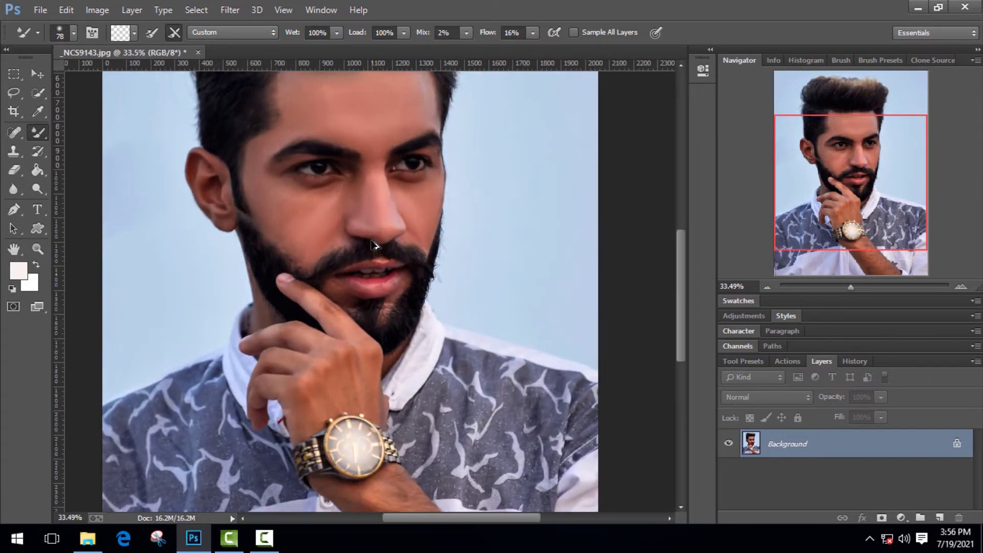
pyautogui.scroll(2, 380, 211)
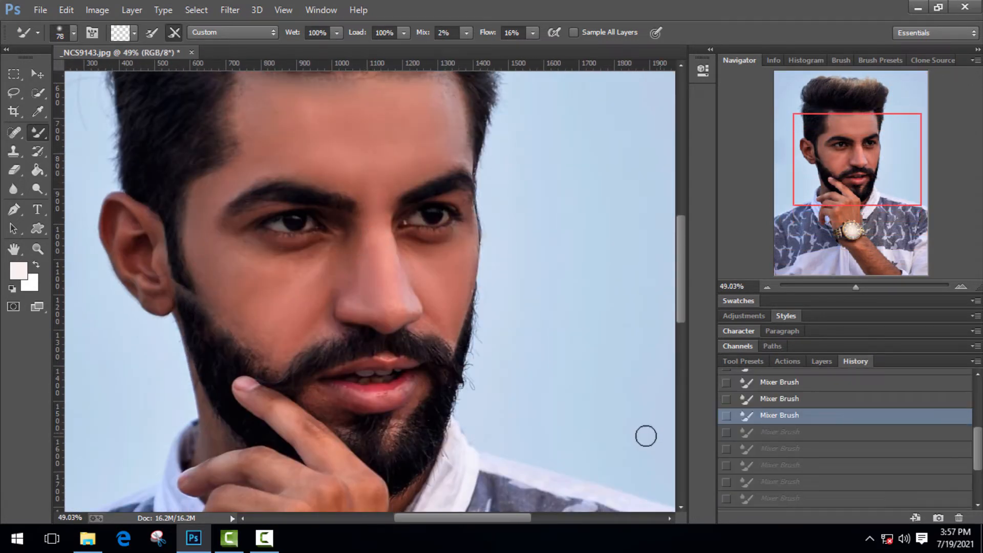
pyautogui.scroll(3, 388, 404)
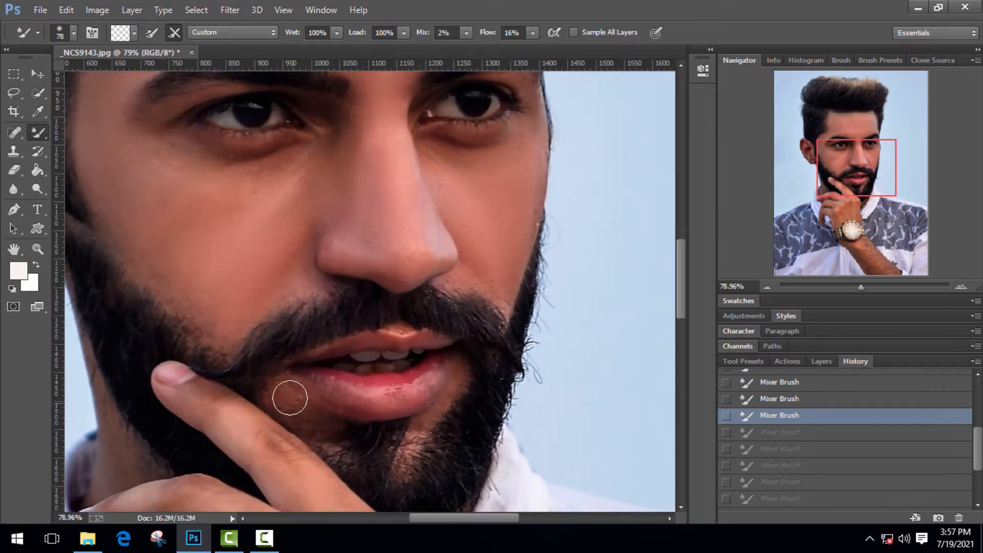
pyautogui.moveTo(287, 397); pyautogui.dragTo(259, 386)
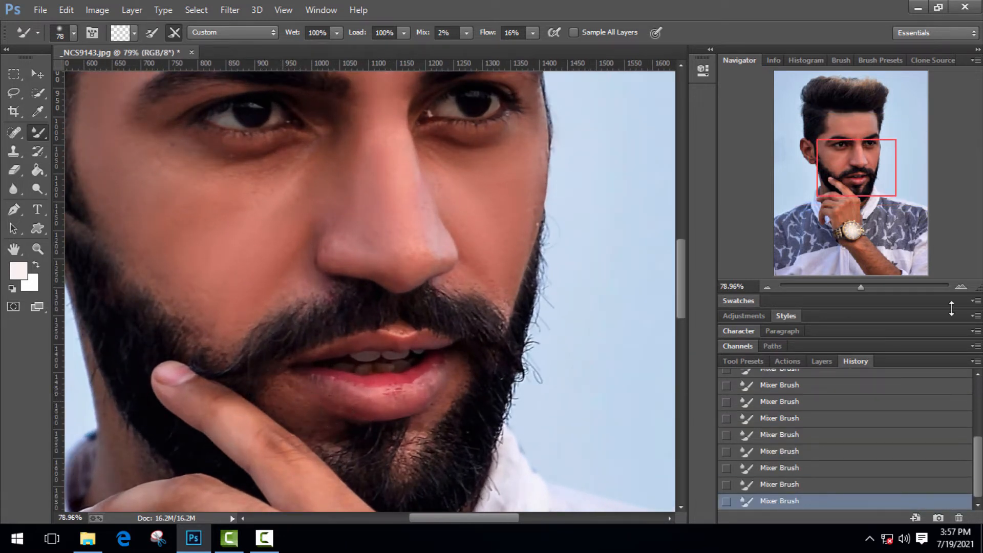
pyautogui.click(831, 360)
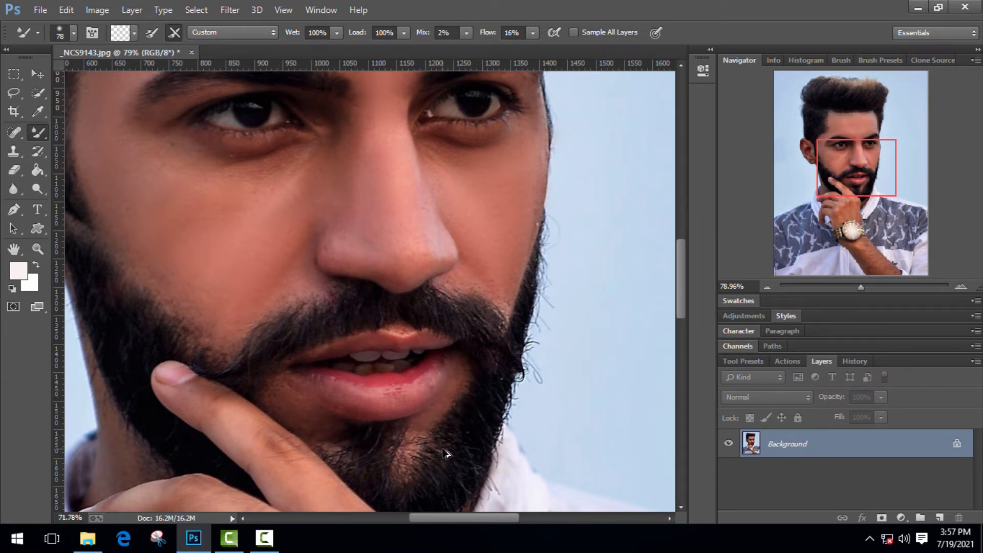
# - Duplicate the Background layer and open the Camera Raw filter on the copy
pyautogui.scroll(-5, 445, 453)
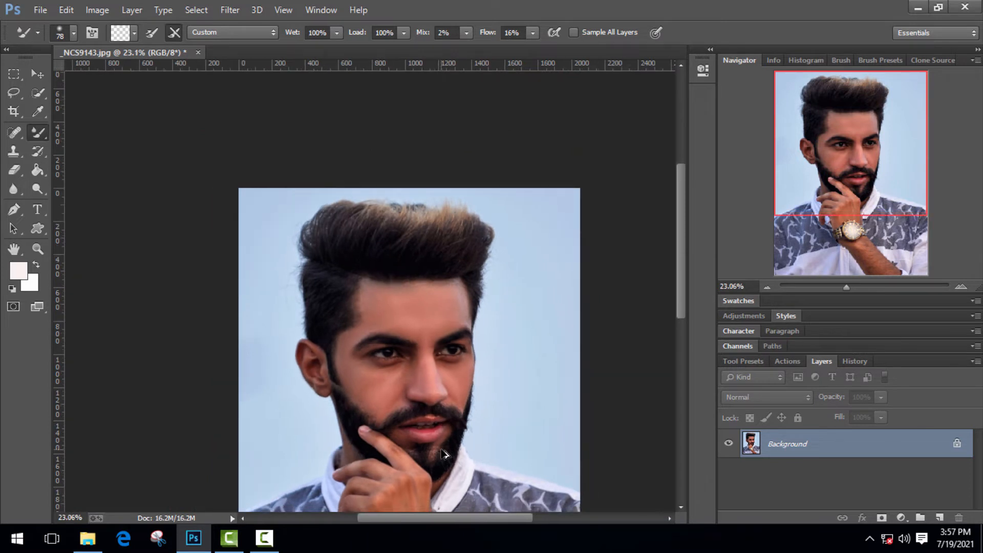
pyautogui.scroll(-2, 445, 453)
pyautogui.scroll(4, 444, 453)
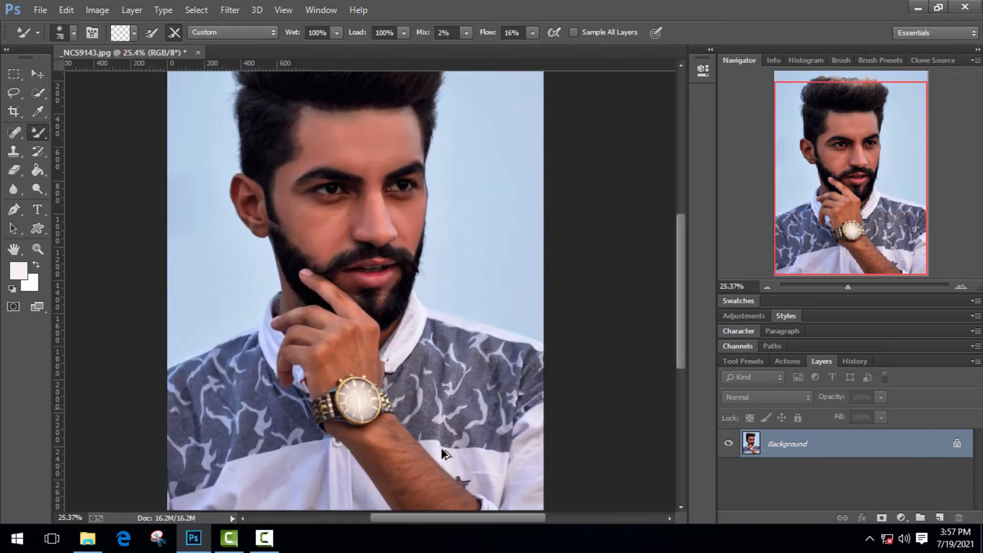
pyautogui.scroll(1, 389, 366)
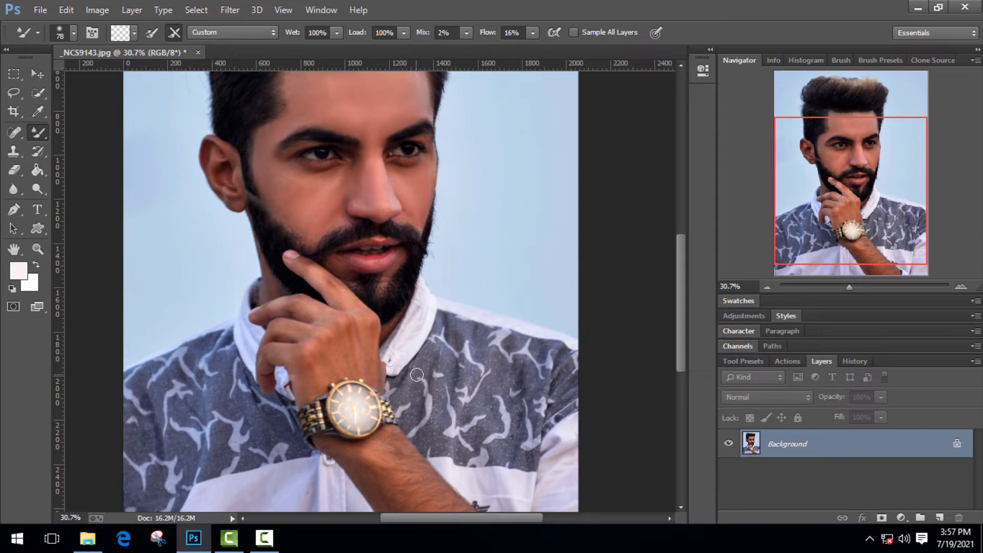
pyautogui.scroll(-2, 383, 297)
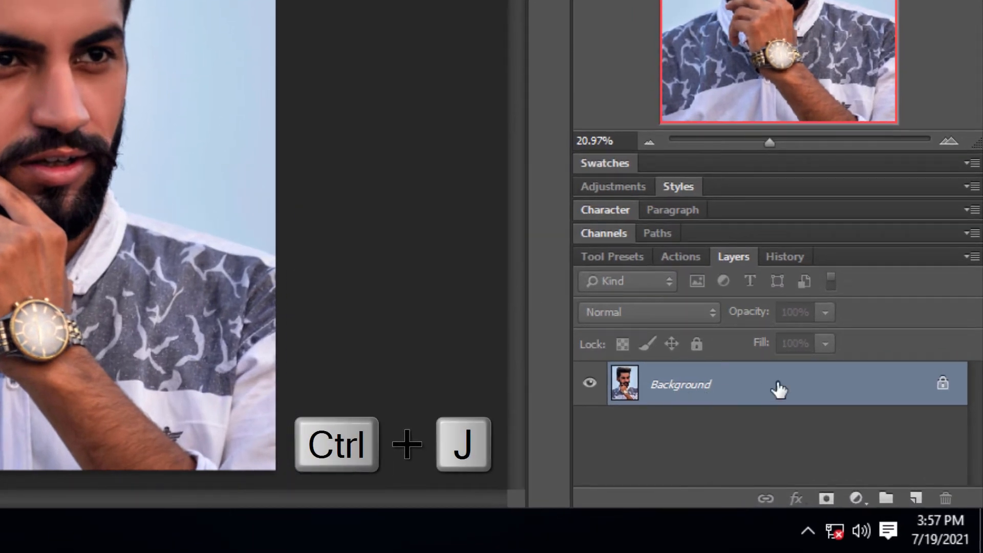
pyautogui.hotkey('ctrl', 'j')
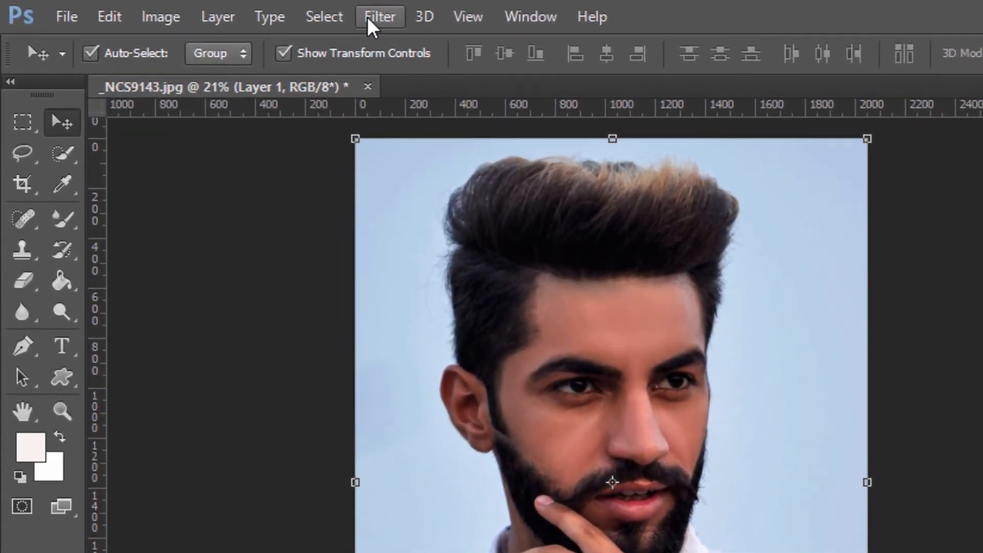
pyautogui.click(223, 10)
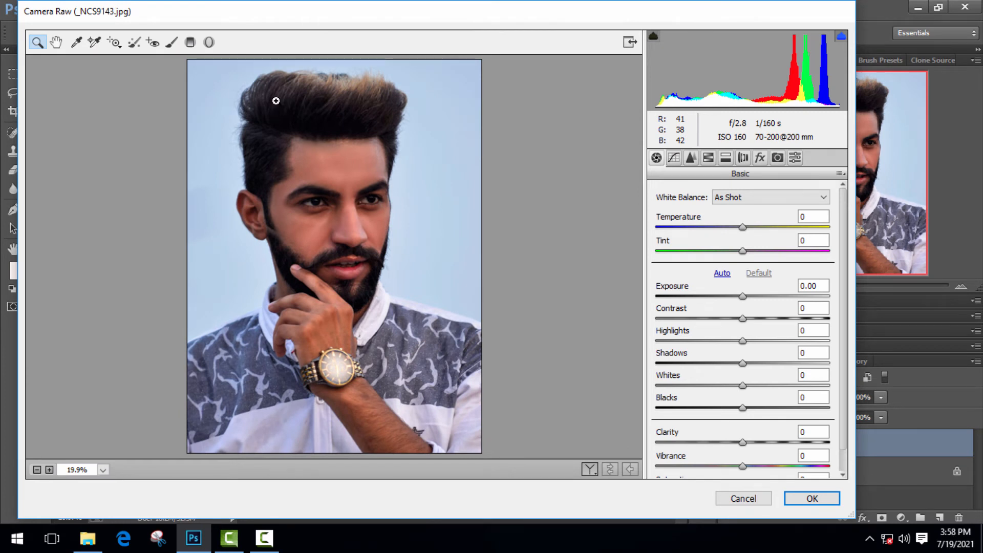
# - Set Exposure to +0.30, Temperature to +1, Tint to -4 and Contrast to -18 in the basic Camera Raw adjustments
pyautogui.moveTo(744, 297); pyautogui.dragTo(748, 297)
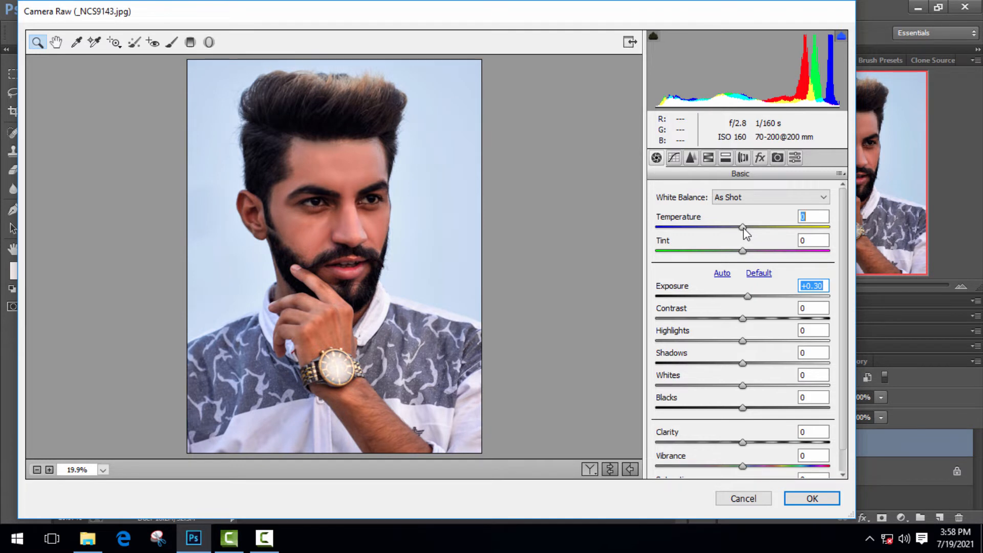
pyautogui.moveTo(743, 228); pyautogui.dragTo(740, 250)
pyautogui.scroll(-1, 843, 349)
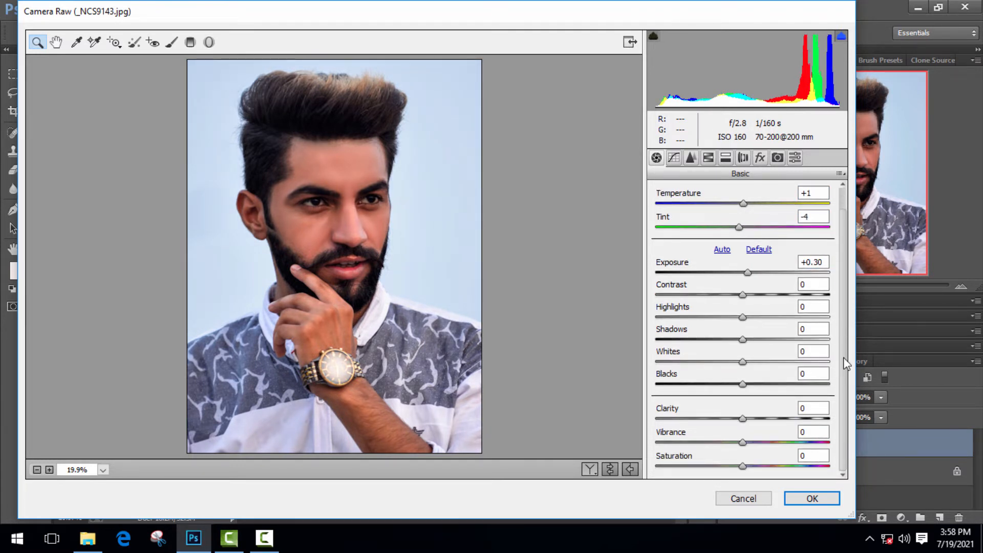
pyautogui.moveTo(742, 295); pyautogui.dragTo(726, 301)
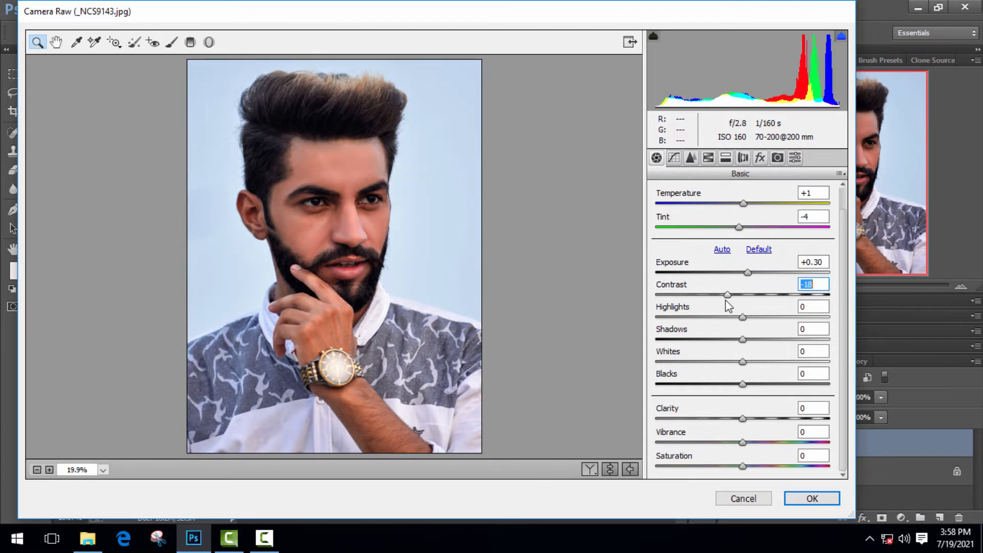
# - Set Highlights to -28, Shadows to +51, Whites to -28 and Blacks to -15
pyautogui.moveTo(742, 339); pyautogui.dragTo(773, 342)
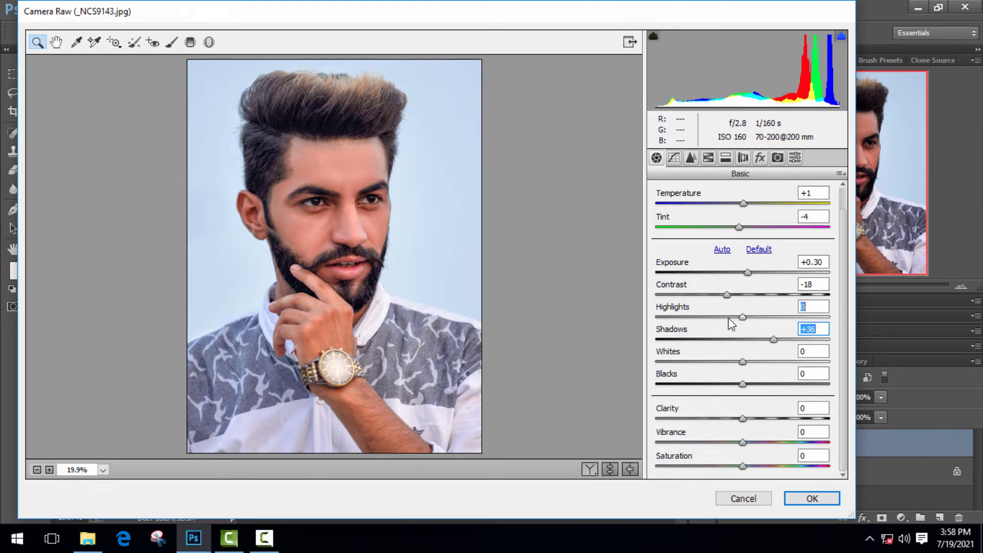
pyautogui.moveTo(729, 318); pyautogui.dragTo(718, 319)
pyautogui.moveTo(743, 362); pyautogui.dragTo(729, 385)
pyautogui.moveTo(774, 339); pyautogui.dragTo(789, 344)
# - Set Clarity to -16, Vibrance to +22 and Saturation to +3
pyautogui.moveTo(743, 420)
pyautogui.mouseDown()
pyautogui.moveTo(719, 423)
pyautogui.moveTo(729, 427)
pyautogui.mouseUp()
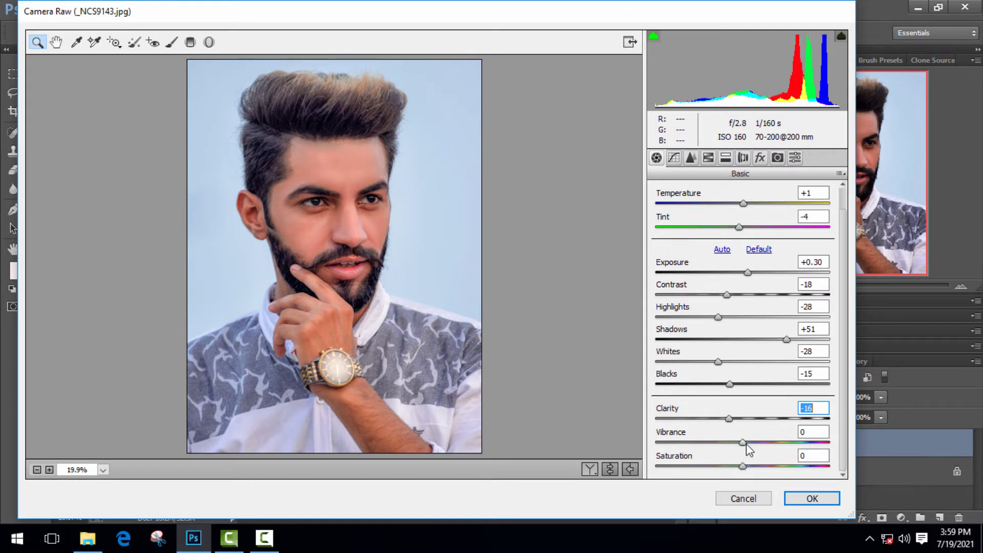
pyautogui.moveTo(745, 444); pyautogui.dragTo(759, 444)
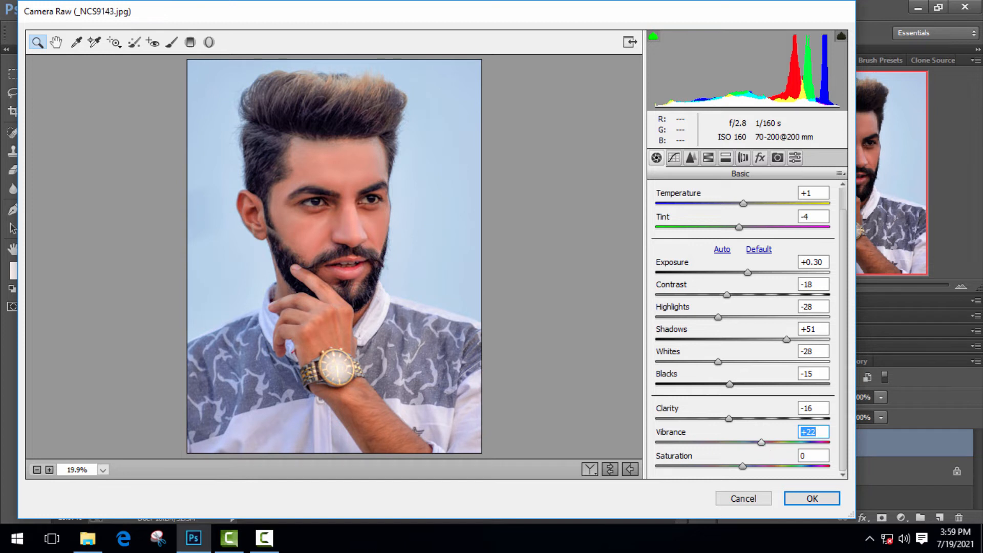
pyautogui.moveTo(746, 465); pyautogui.dragTo(749, 465)
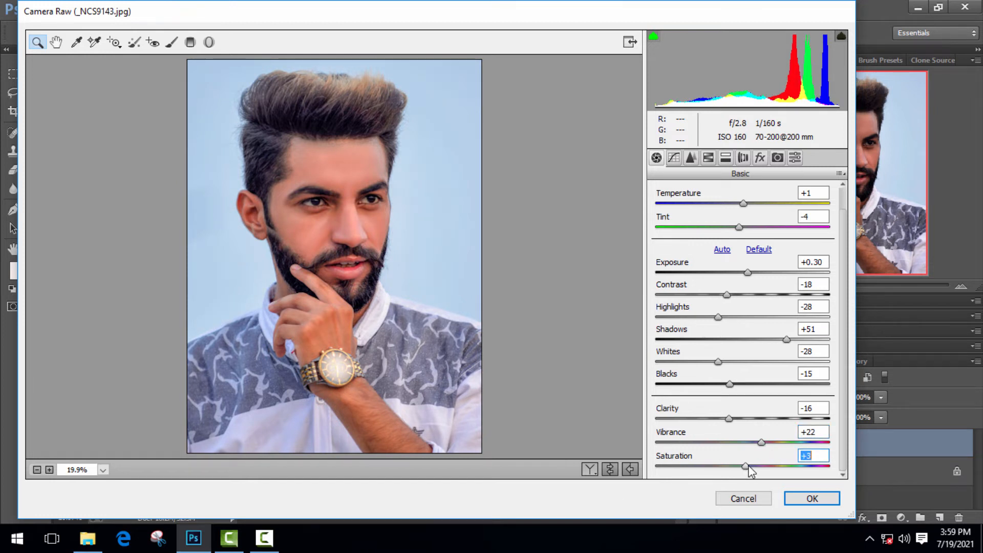
# - Set the HSL luminance of Reds to +26, Oranges to +28 and Yellows to +10
pyautogui.click(725, 159)
pyautogui.click(708, 157)
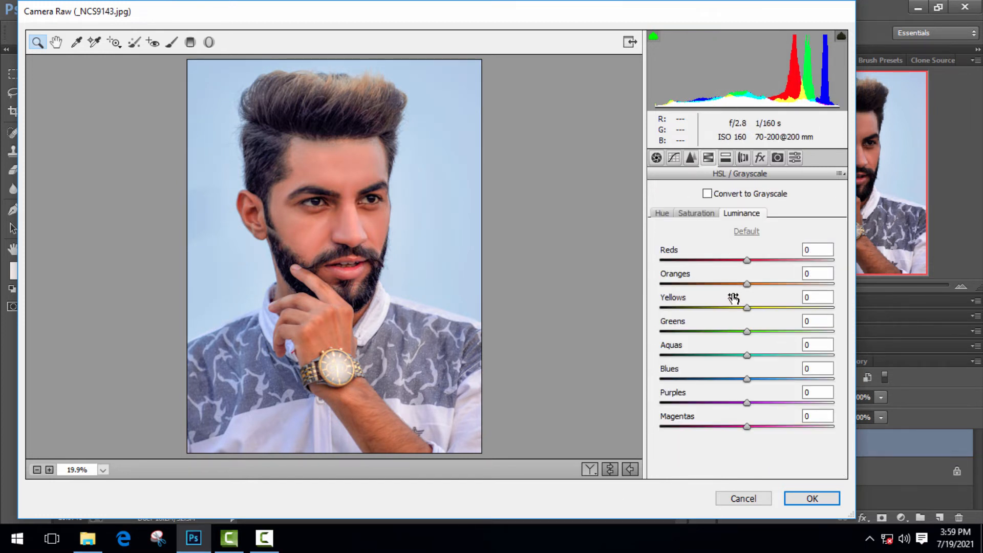
pyautogui.moveTo(747, 284); pyautogui.dragTo(759, 312)
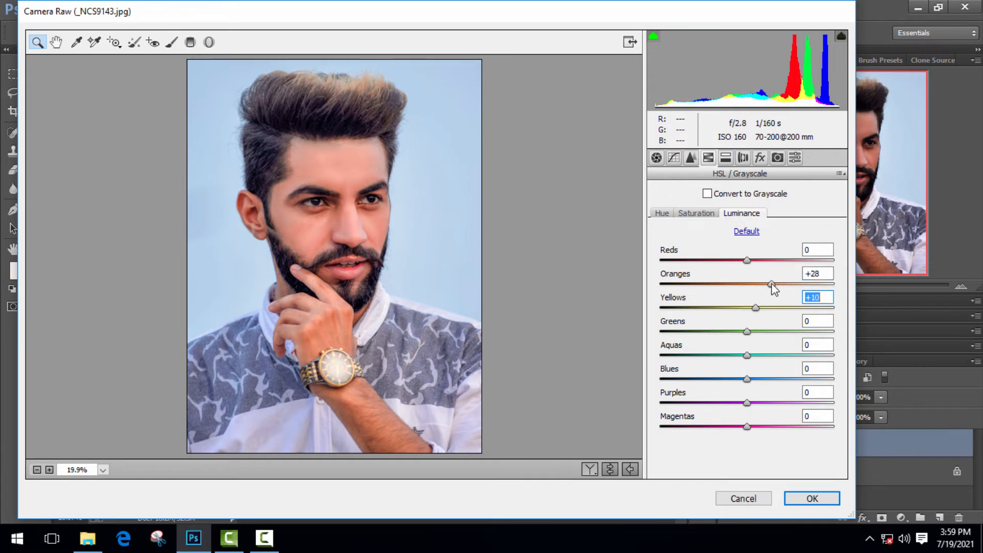
pyautogui.moveTo(768, 260); pyautogui.dragTo(730, 296)
# - Set the HSL saturation of Oranges to -25 and their luminance to +34
pyautogui.click(698, 214)
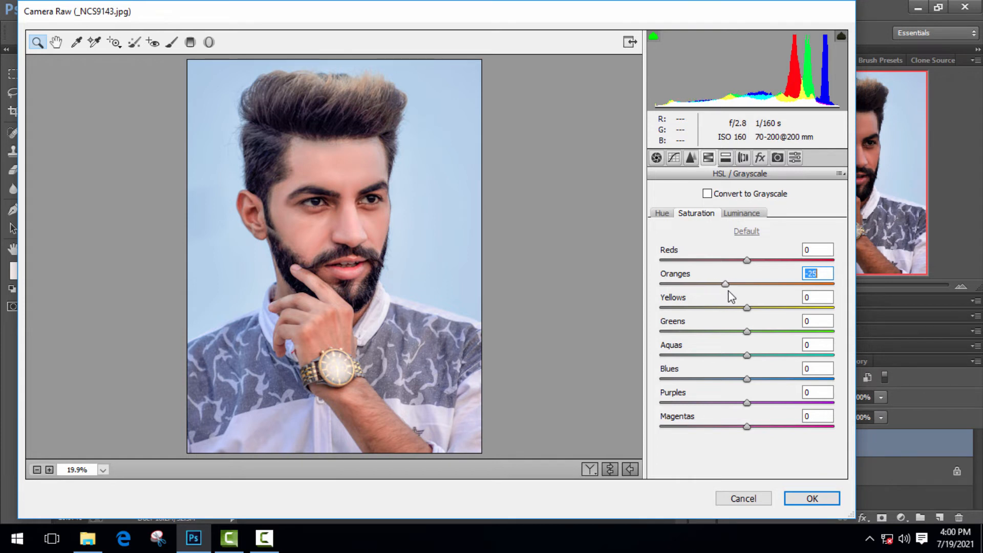
pyautogui.click(740, 213)
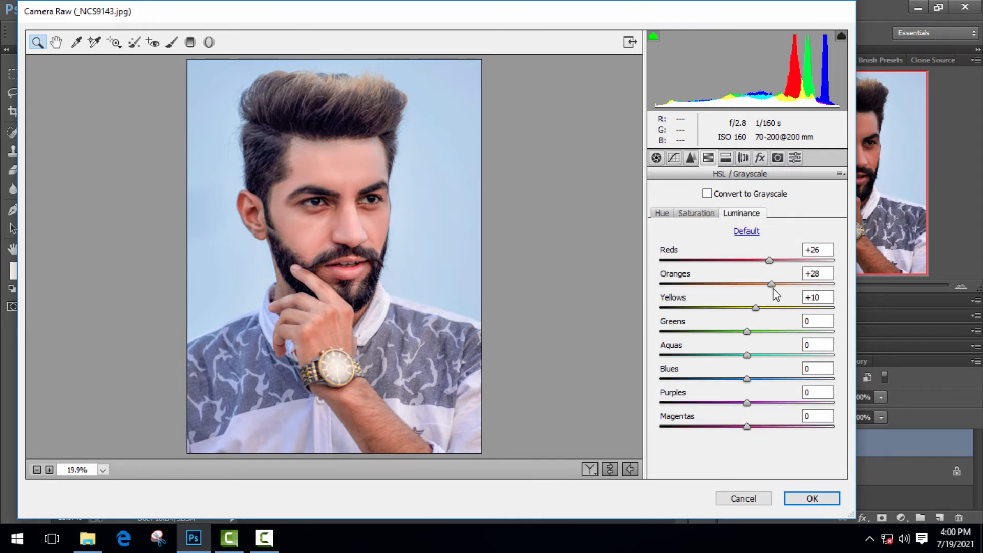
pyautogui.moveTo(772, 288); pyautogui.dragTo(779, 287)
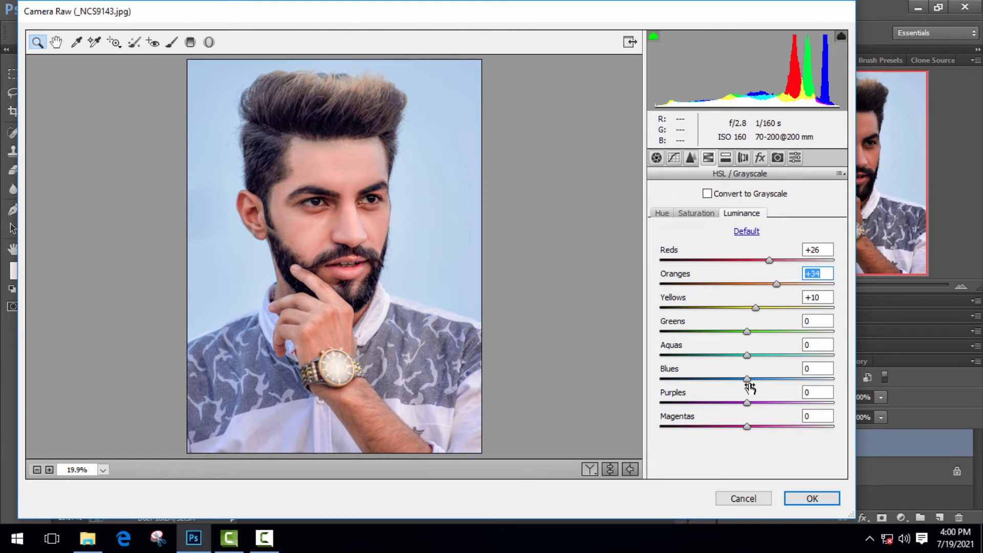
# - Check the HSL saturation and luminance adjustments, and set the hue of Oranges to +8
pyautogui.click(702, 216)
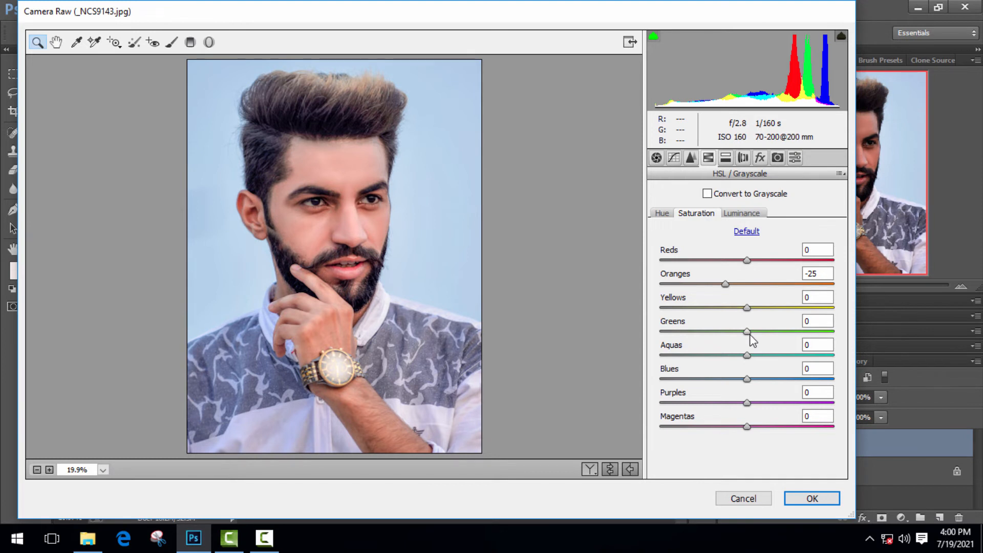
pyautogui.click(742, 214)
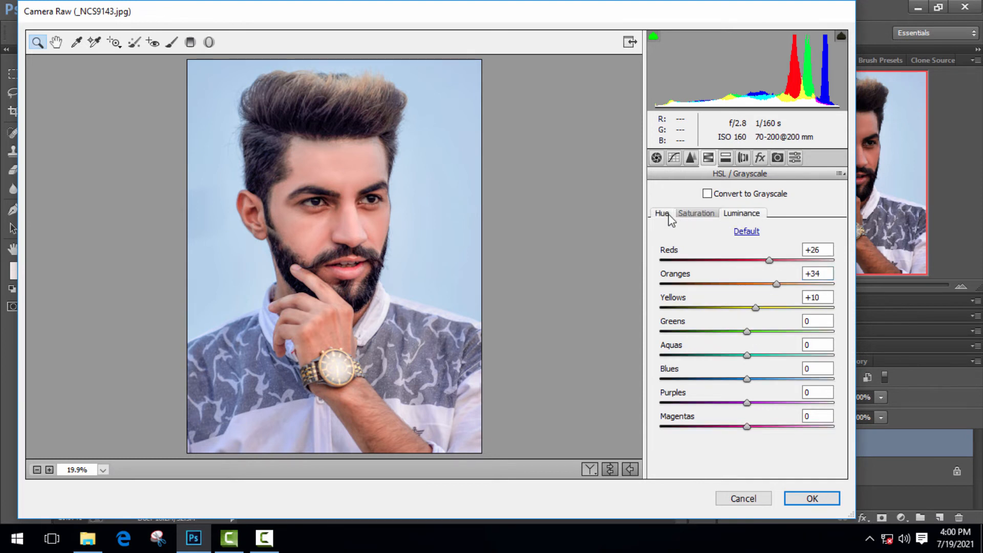
pyautogui.click(662, 214)
pyautogui.moveTo(748, 287)
pyautogui.mouseDown()
pyautogui.moveTo(730, 289)
pyautogui.moveTo(753, 292)
pyautogui.moveTo(744, 290)
pyautogui.mouseUp()
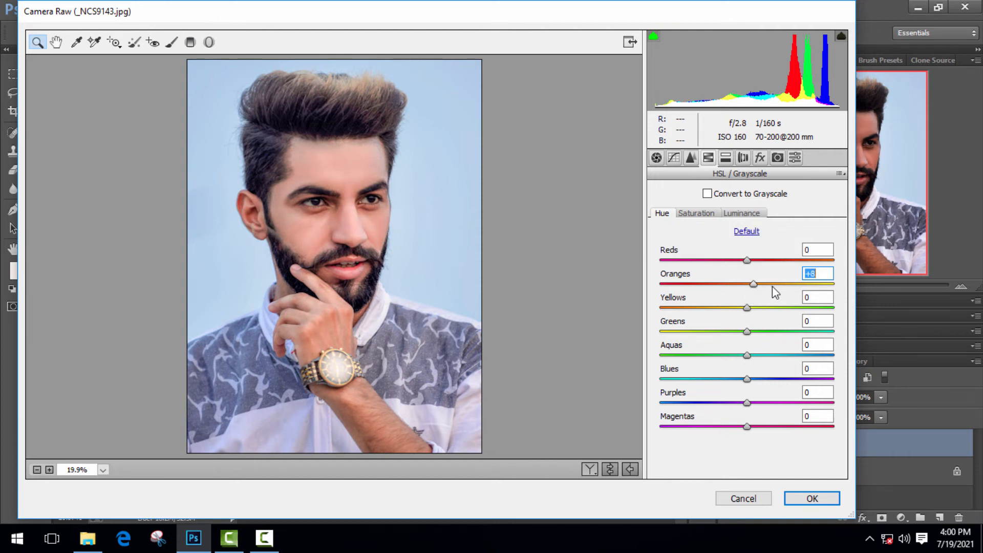
# - Shape the RGB point curve with a slightly lowered shadow point and a highlight point at input 193, output 199, and return to the Basic adjustments
pyautogui.click(674, 157)
pyautogui.moveTo(794, 295); pyautogui.dragTo(791, 291)
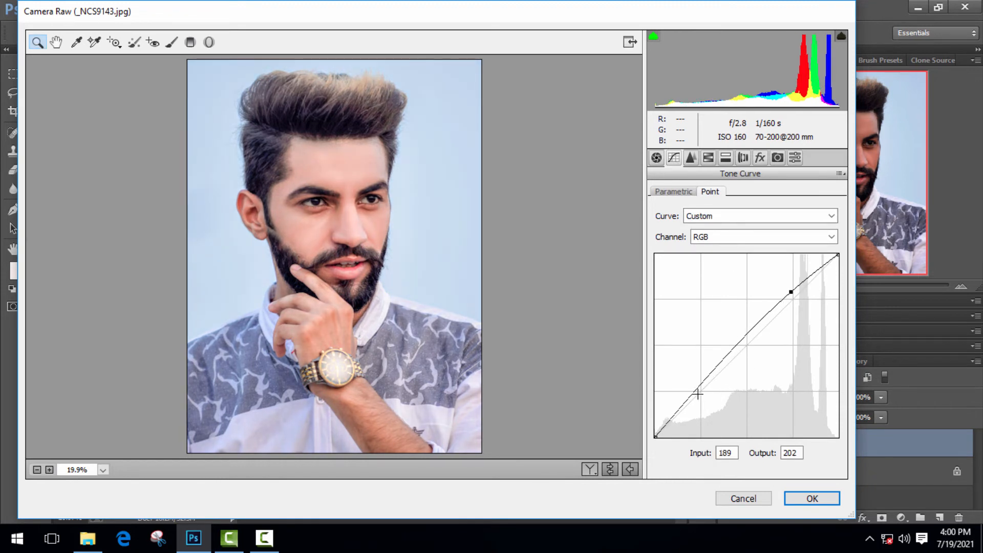
pyautogui.moveTo(697, 394); pyautogui.dragTo(699, 397)
pyautogui.moveTo(788, 292); pyautogui.dragTo(794, 293)
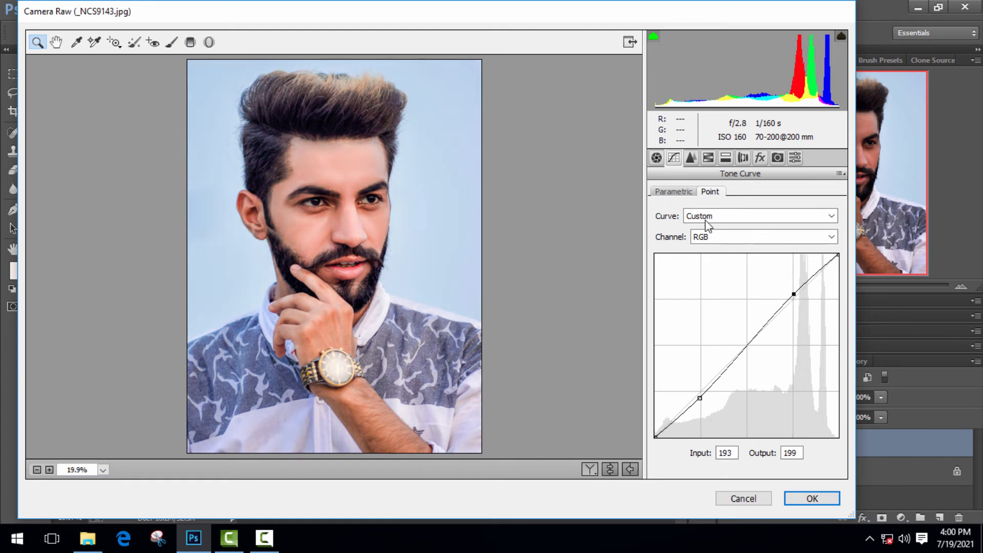
pyautogui.click(710, 159)
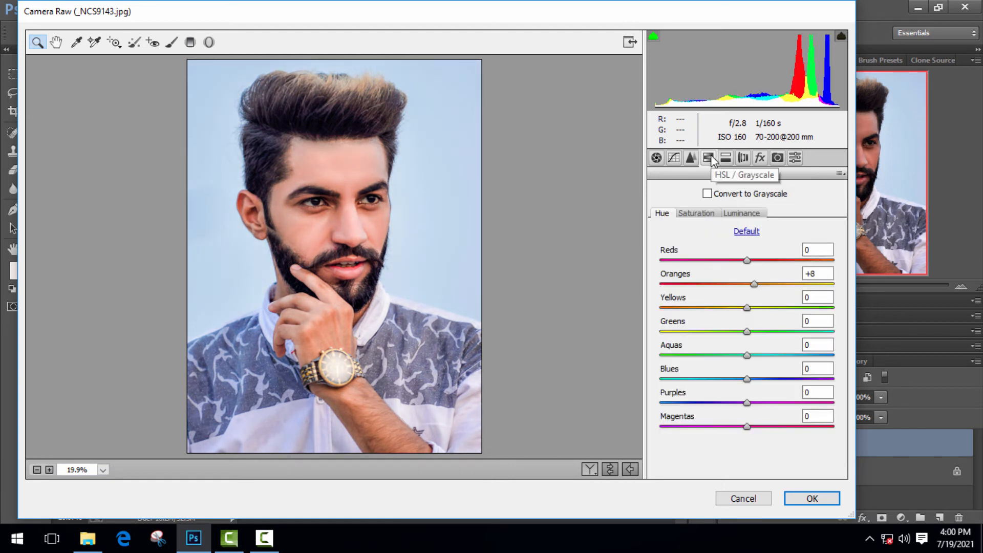
pyautogui.click(657, 157)
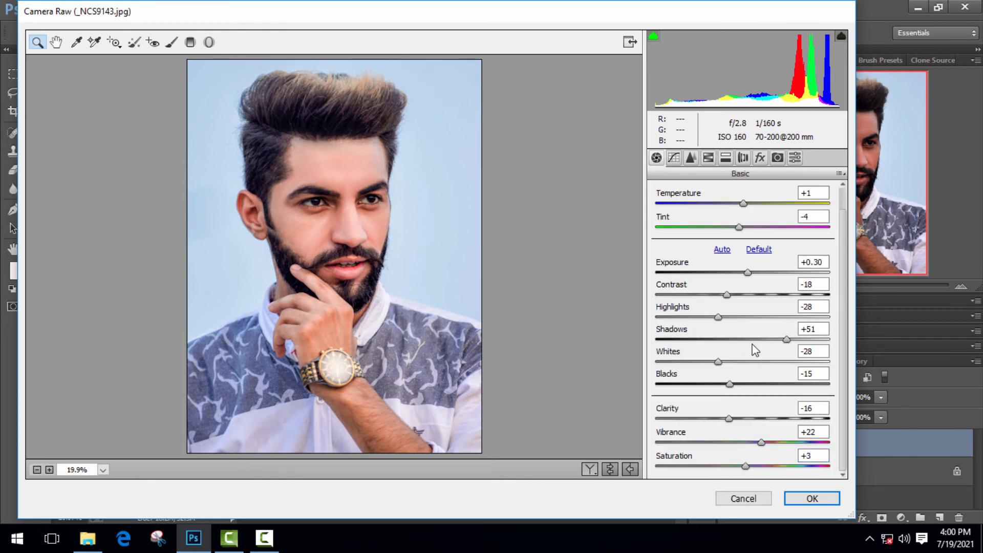
# - Set Blacks to -5 and Contrast to -32, and apply the Camera Raw adjustments to the portrait
pyautogui.moveTo(729, 384); pyautogui.dragTo(738, 383)
pyautogui.moveTo(726, 295); pyautogui.dragTo(719, 305)
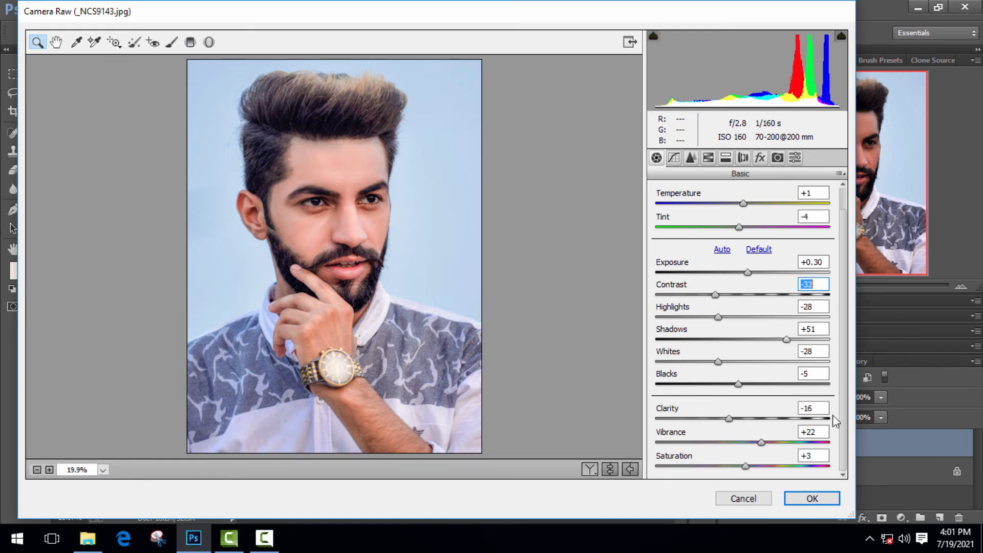
pyautogui.click(814, 499)
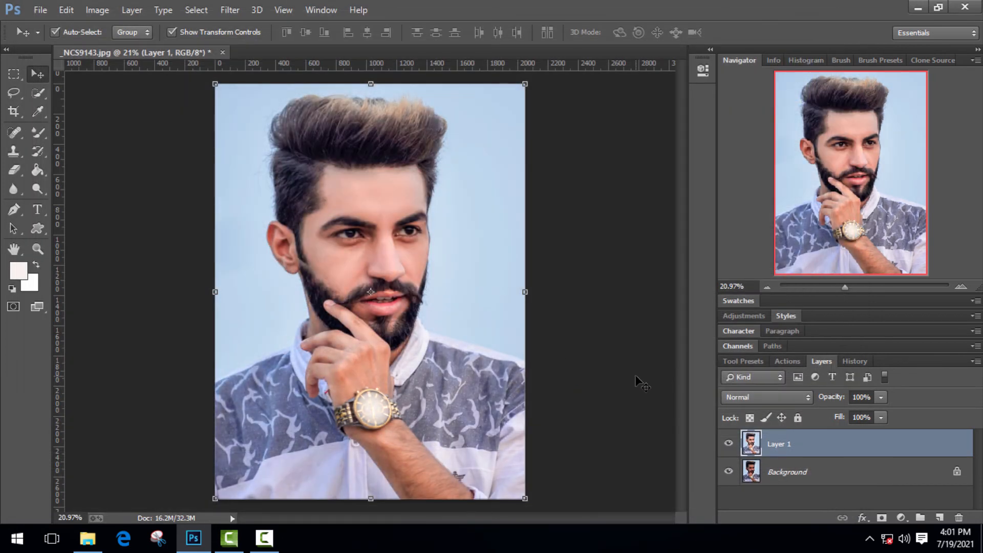
# - Duplicate Layer 1 and apply a High Pass filter to the copy with the radius lowered slightly below 3.2 pixels
pyautogui.scroll(2, 635, 380)
pyautogui.scroll(-3, 569, 349)
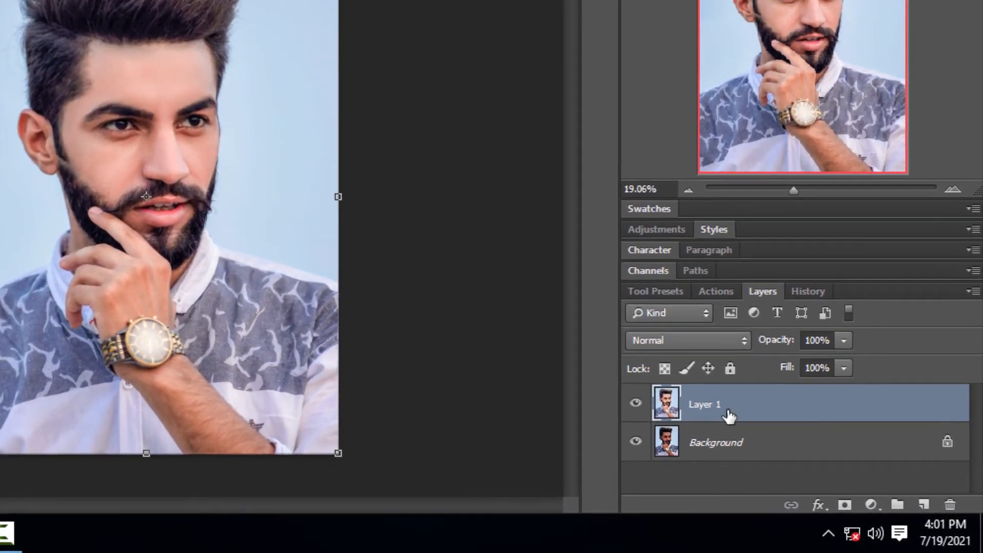
pyautogui.hotkey('ctrl', 'j')
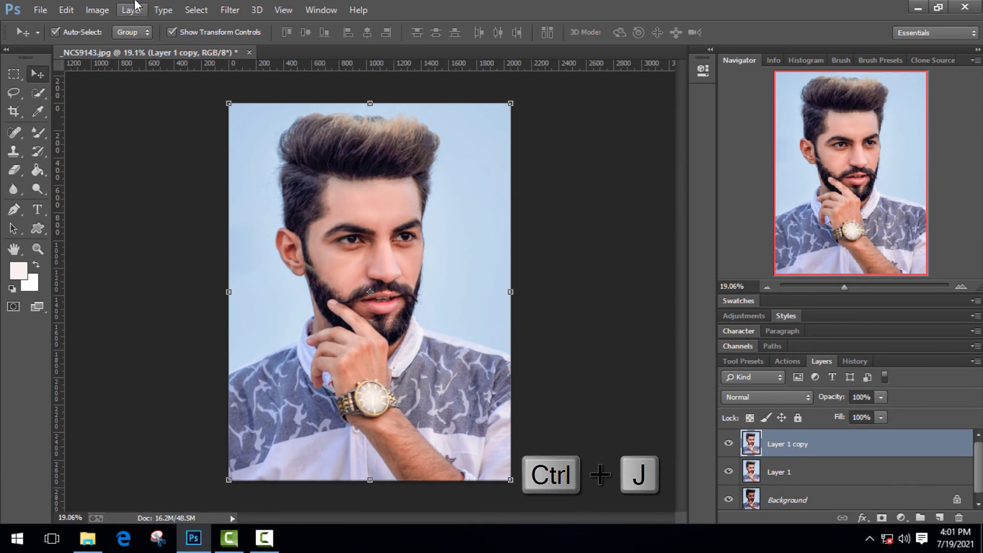
pyautogui.click(239, 10)
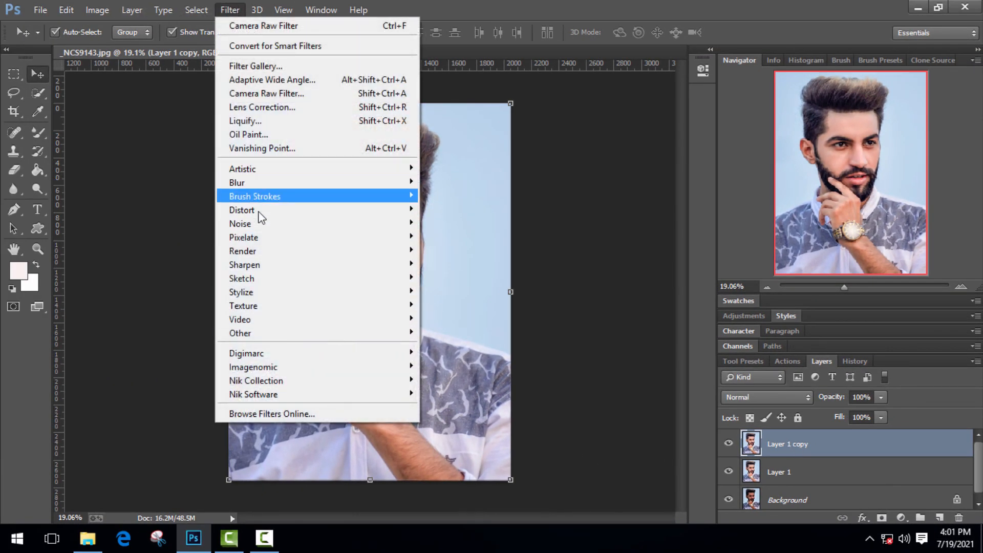
pyautogui.moveTo(265, 333)
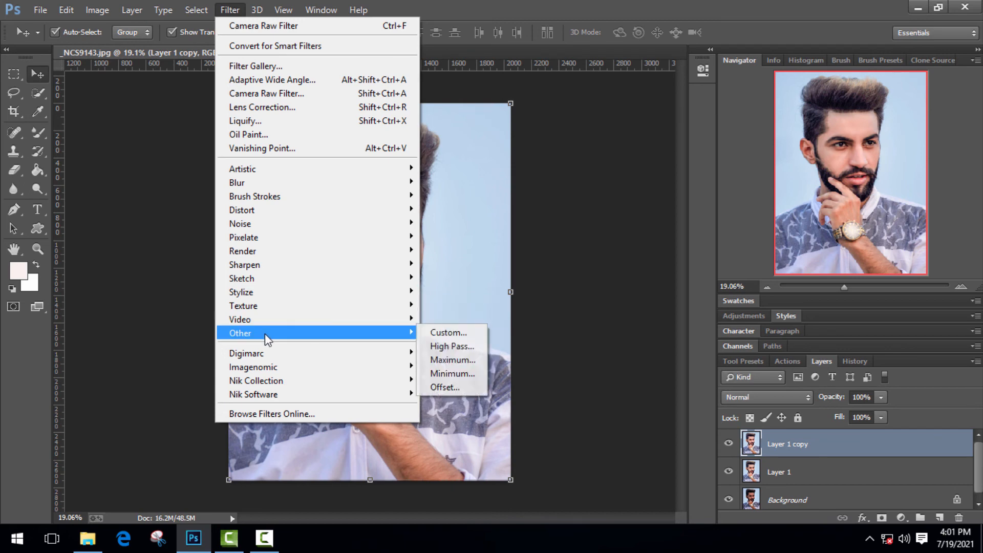
pyautogui.click(447, 346)
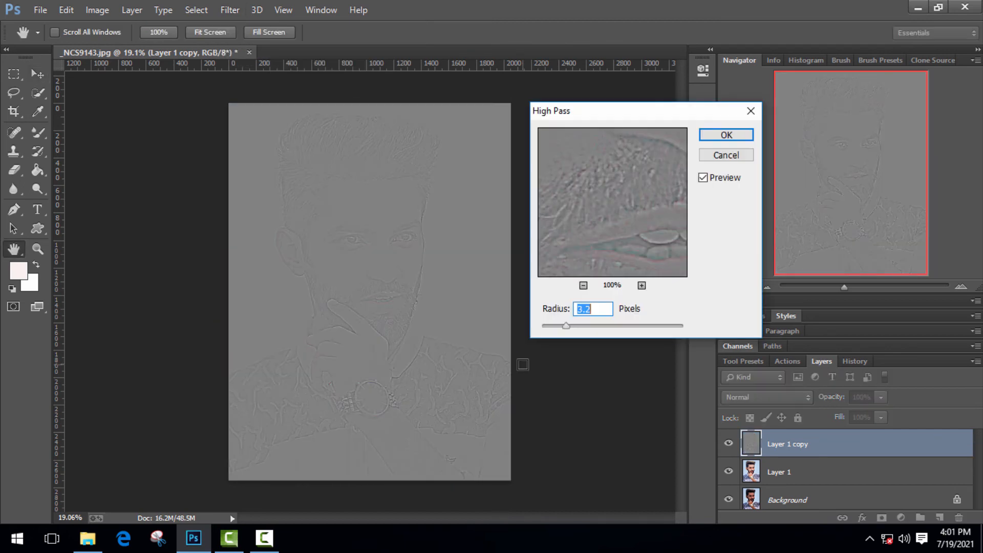
pyautogui.moveTo(564, 326); pyautogui.dragTo(561, 325)
pyautogui.moveTo(556, 326); pyautogui.dragTo(560, 326)
pyautogui.click(734, 140)
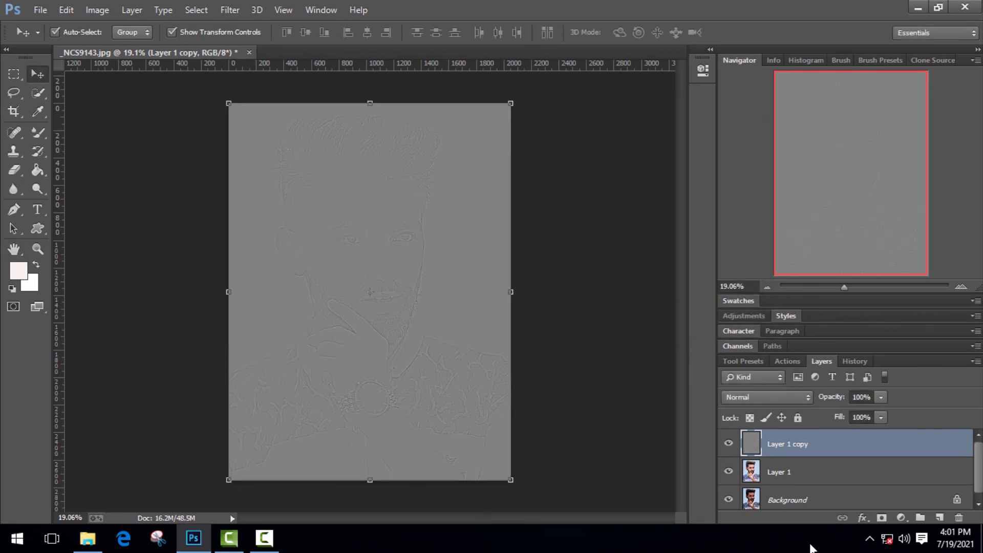
# - Set the High Pass layer's blend mode to Linear Light and inspect the sharpening on the face and hair
pyautogui.click(780, 402)
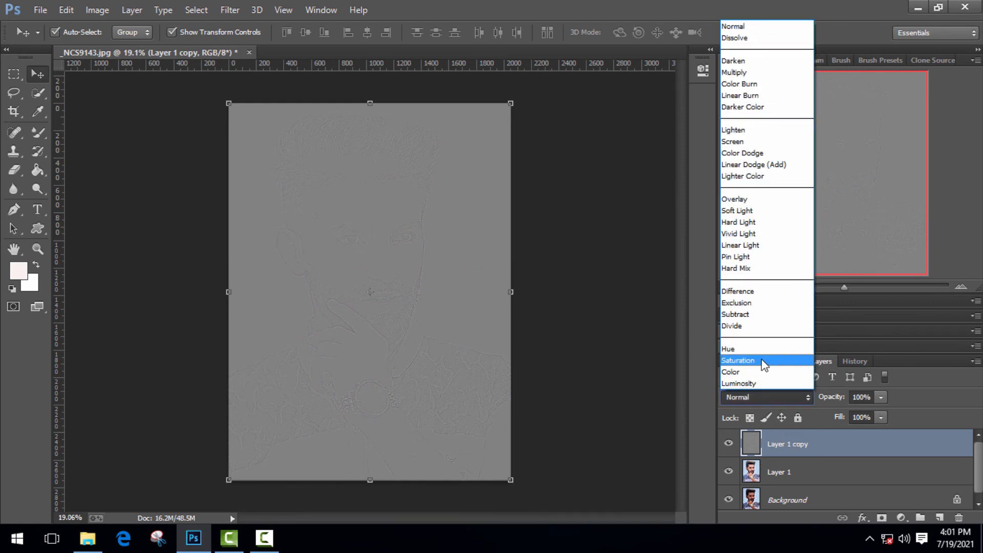
pyautogui.click(752, 244)
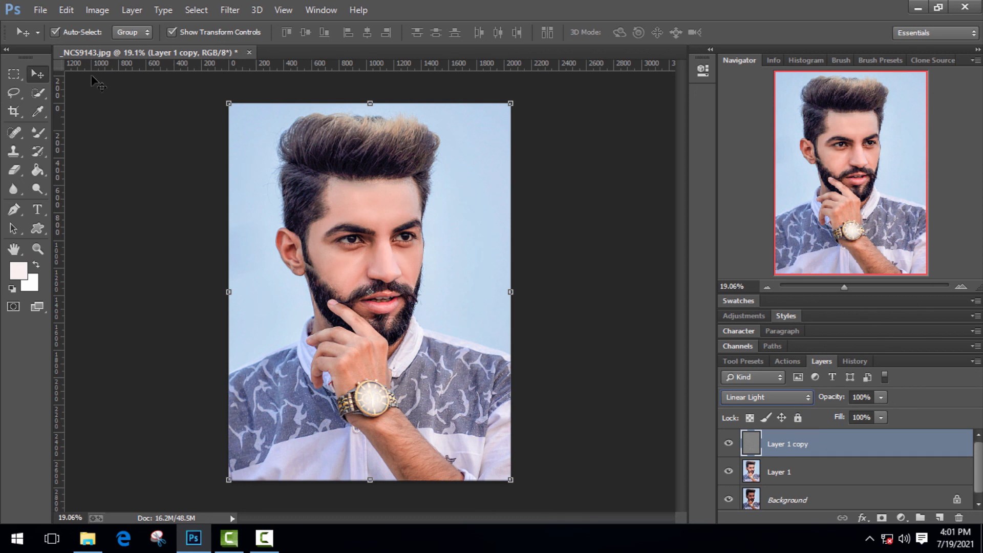
pyautogui.hotkey('ctrl', 't')
pyautogui.scroll(5, 375, 225)
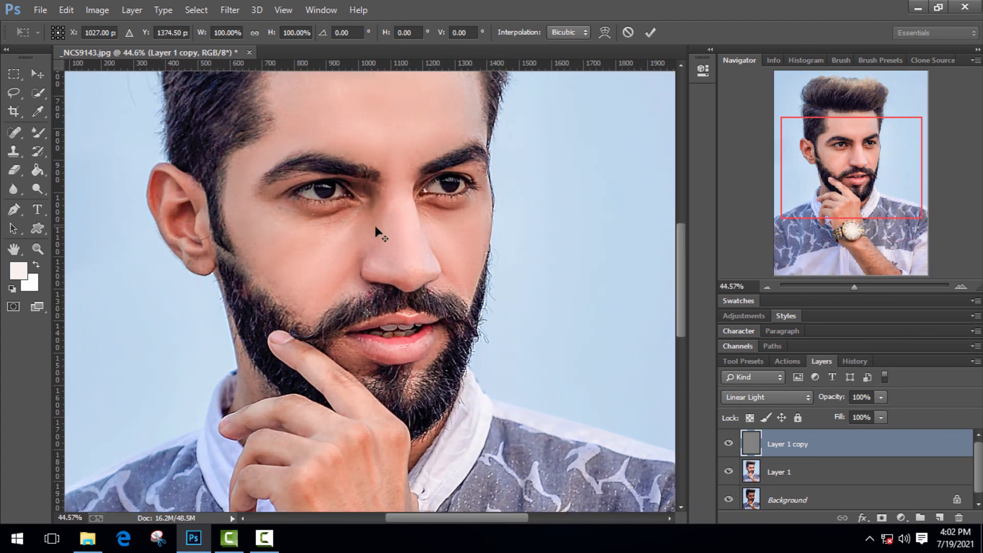
pyautogui.scroll(2, 376, 228)
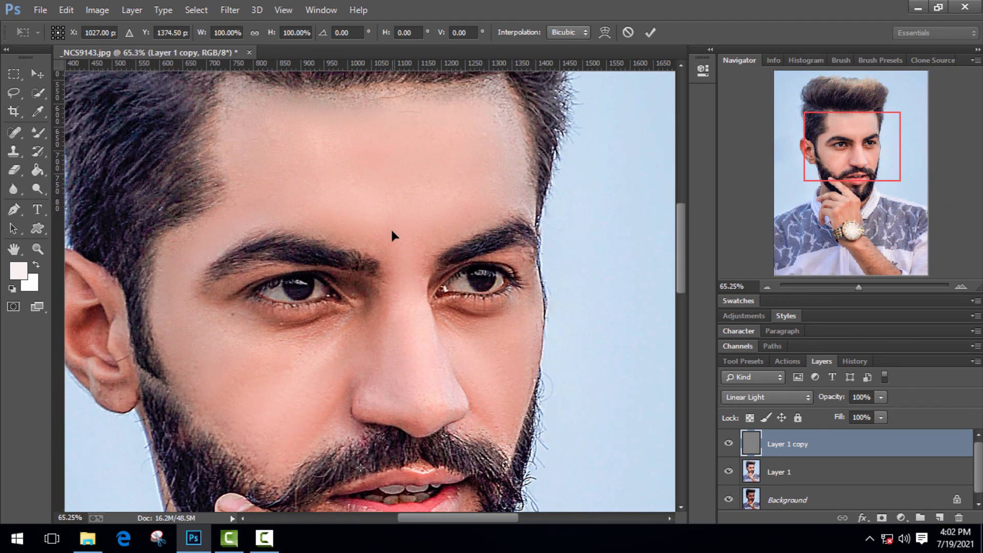
pyautogui.scroll(2, 391, 228)
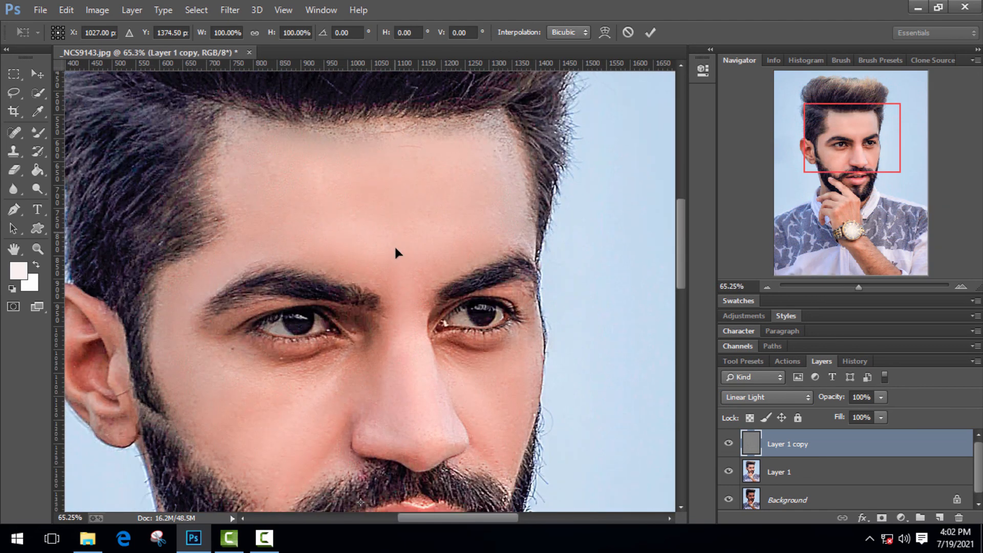
pyautogui.scroll(-4, 396, 252)
pyautogui.scroll(-2, 399, 256)
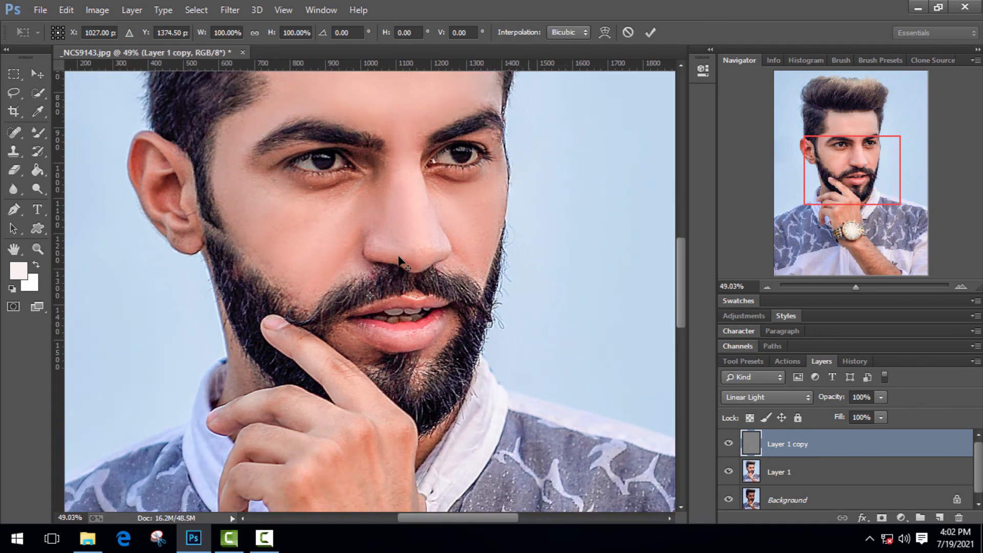
pyautogui.scroll(-5, 398, 261)
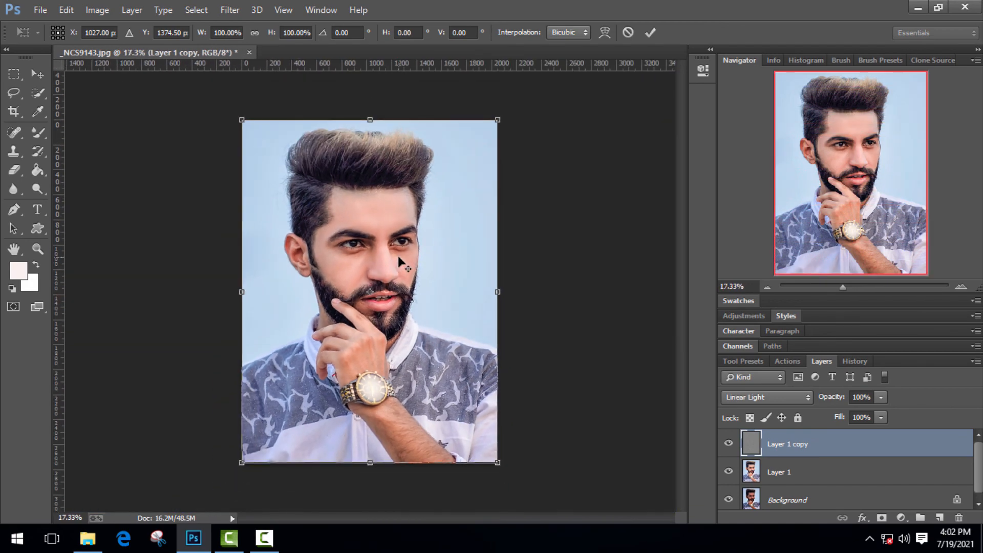